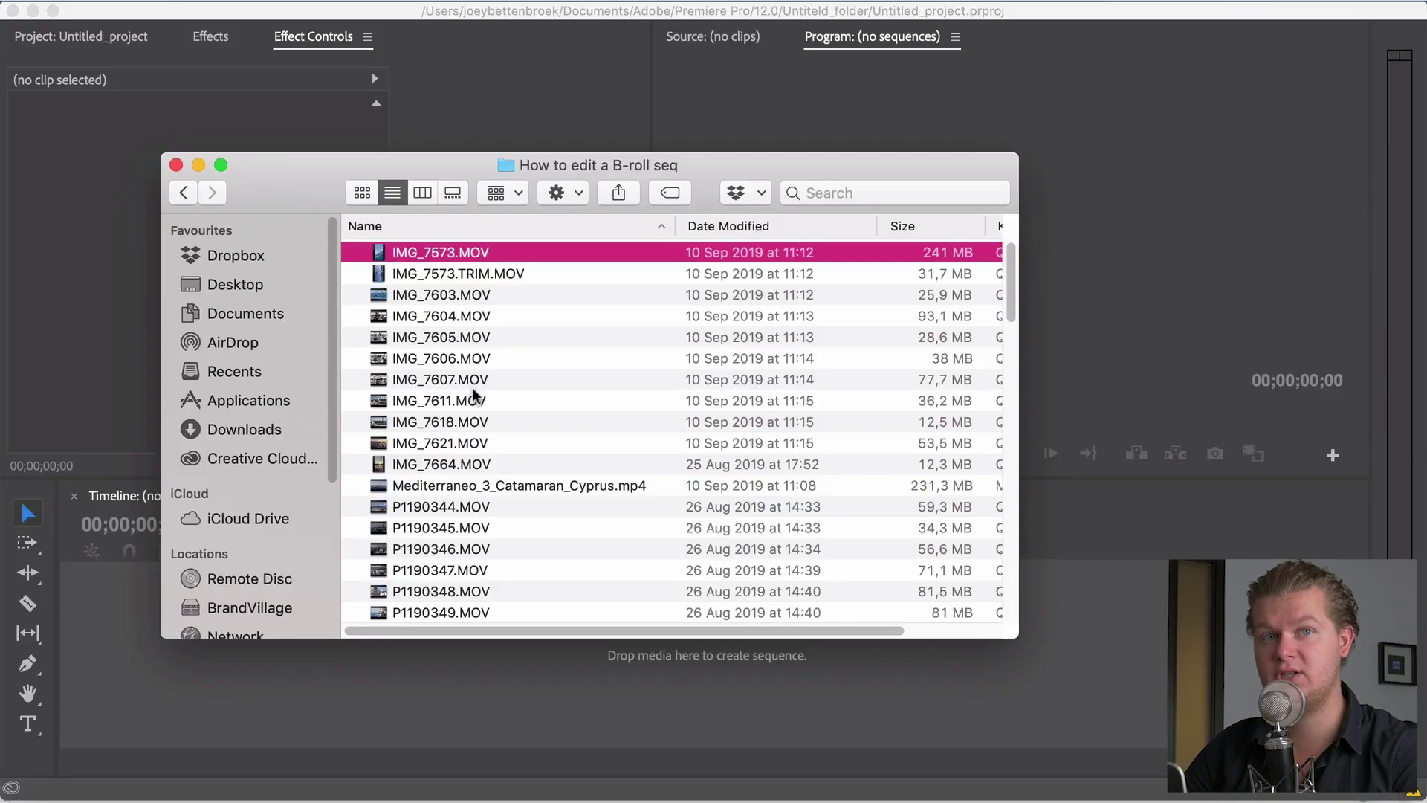
# Put IMG_7573–IMG_7664 into a new 'iPhone X' folder, and the selected P1190 clips into another new folder.
pyautogui.click(473, 381)
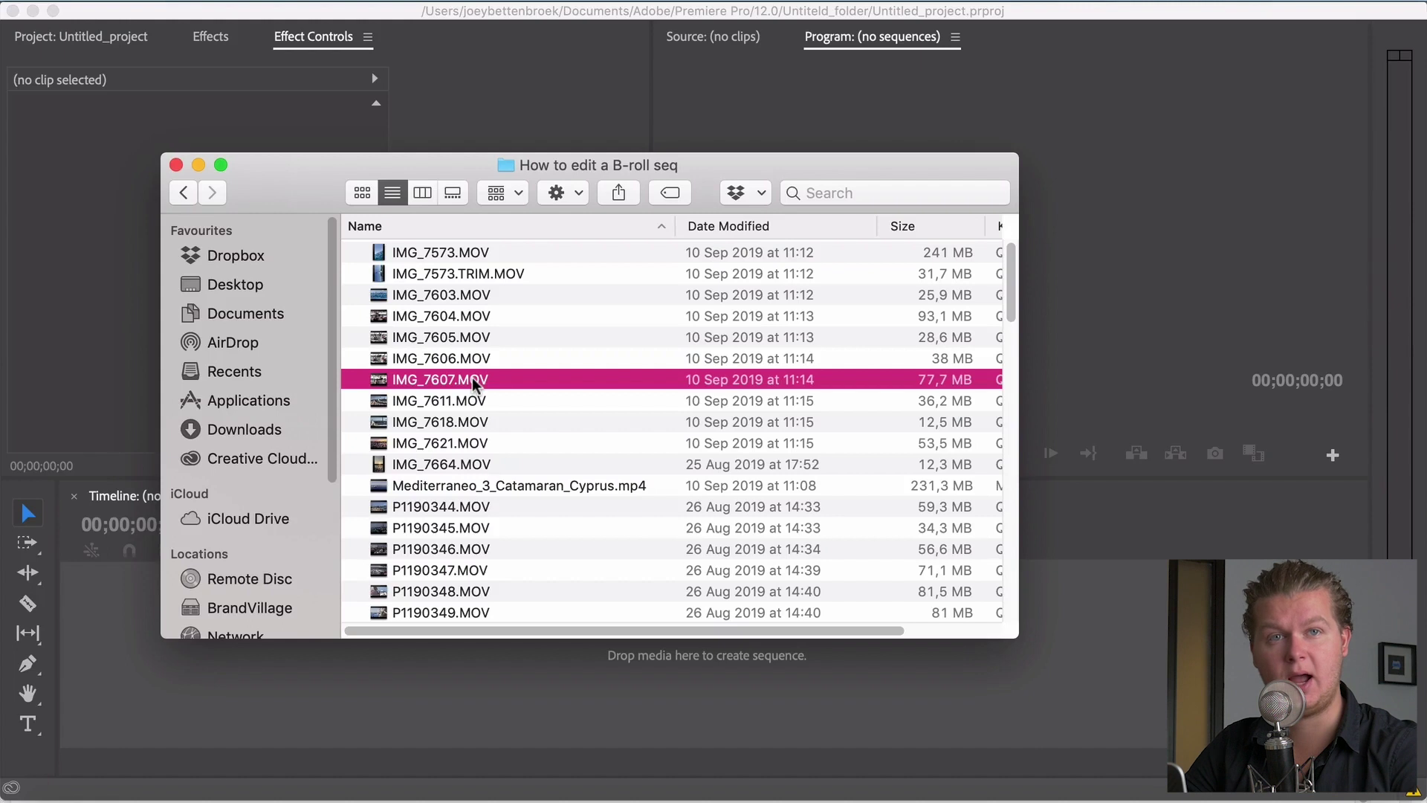
pyautogui.scroll(-1, 473, 382)
pyautogui.scroll(1, 468, 390)
pyautogui.scroll(-5, 468, 388)
pyautogui.scroll(5, 469, 388)
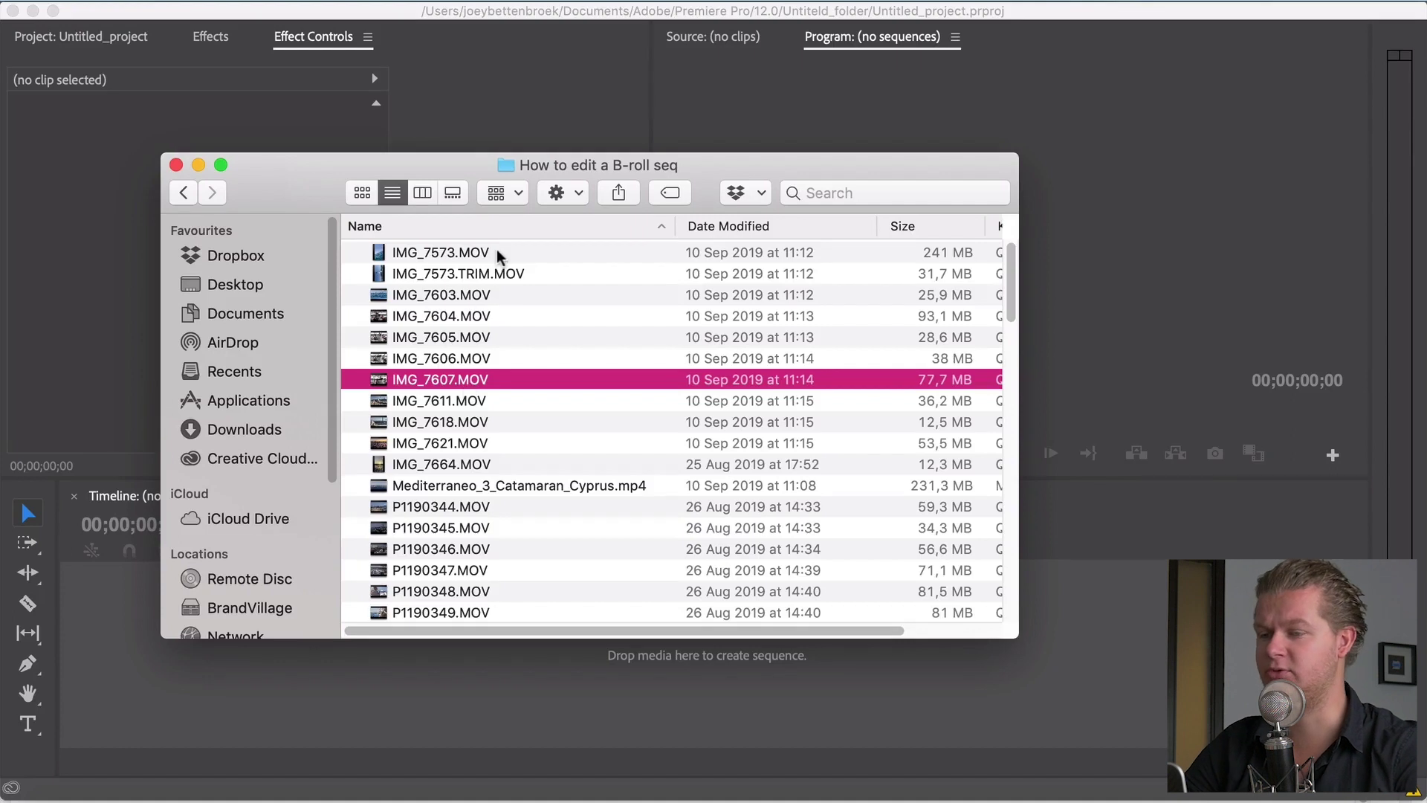
pyautogui.keyDown('shift'); pyautogui.click(496, 256); pyautogui.keyUp('shift')
pyautogui.press('ctrl+super+n')
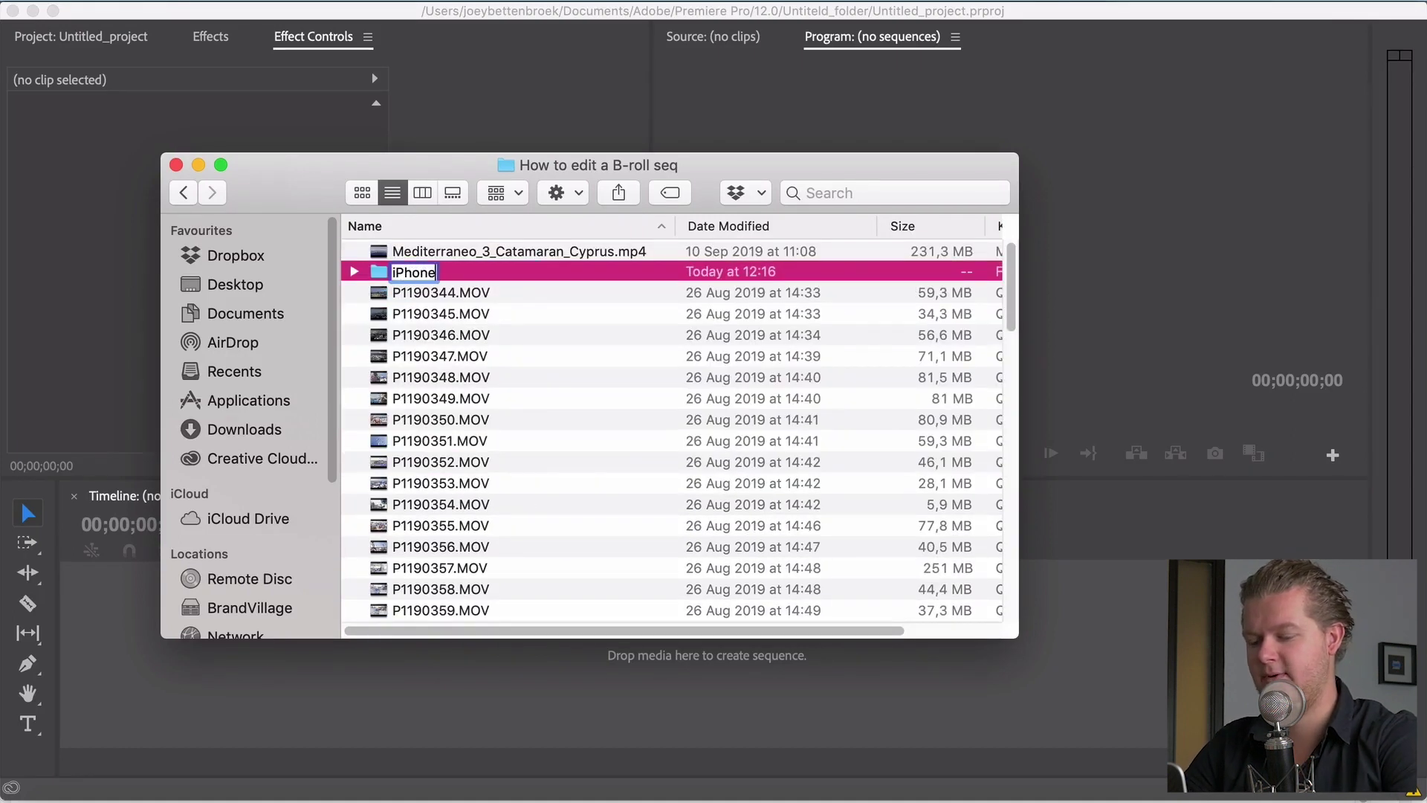
pyautogui.keyDown('shift'); pyautogui.click(580, 305); pyautogui.keyUp('shift')
pyautogui.click(576, 203)
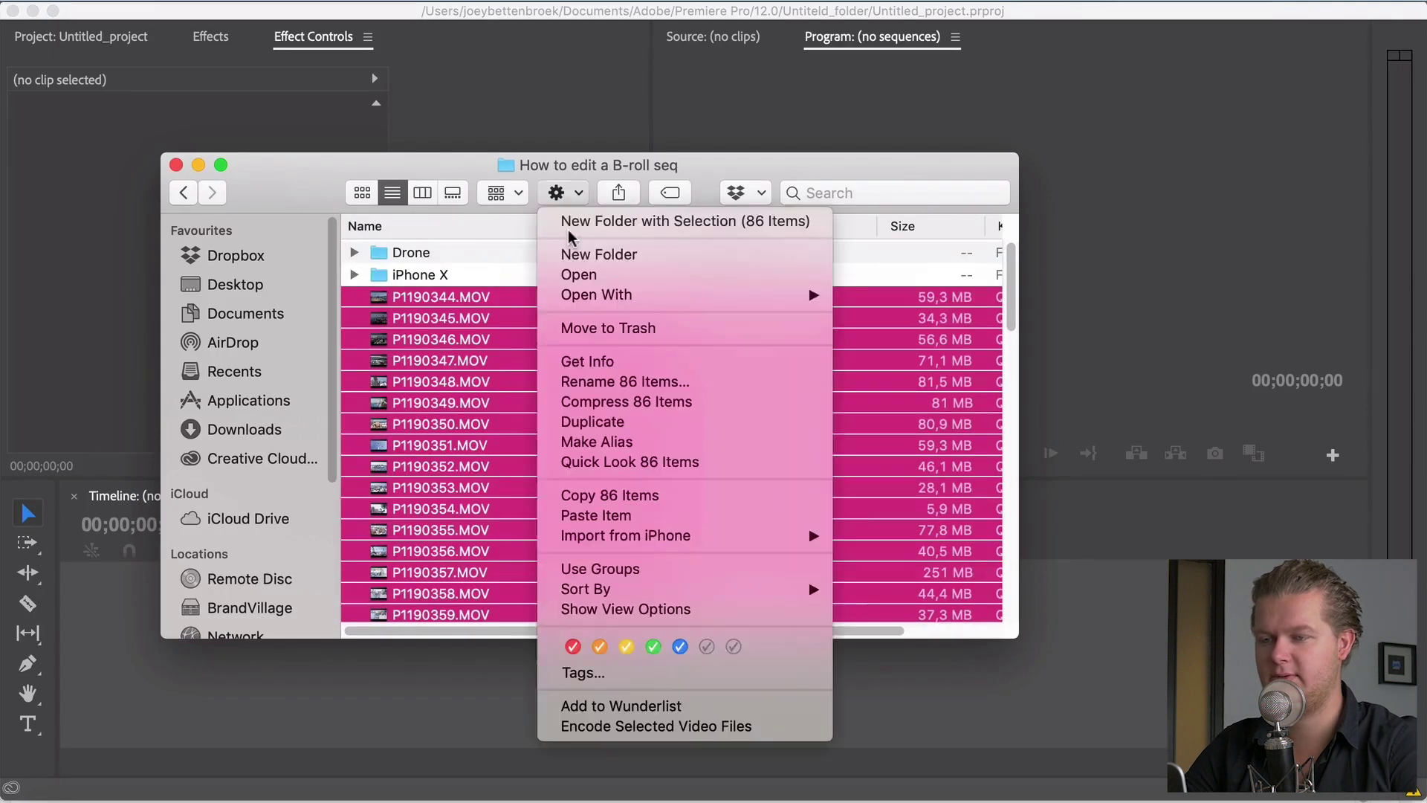
pyautogui.click(580, 223)
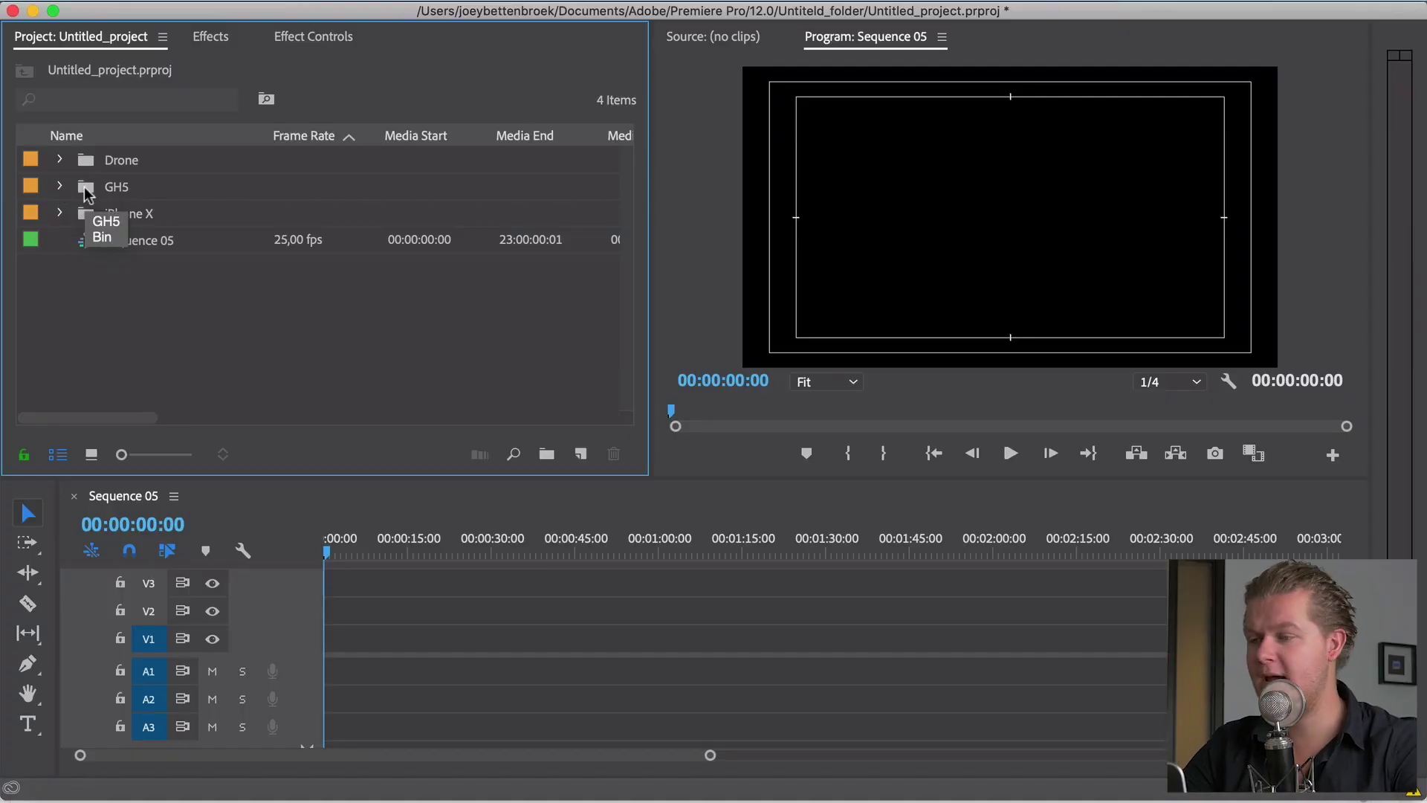
# Open the GH5 bin and preview clip P1190344.MOV from a later point.
pyautogui.doubleClick(87, 191)
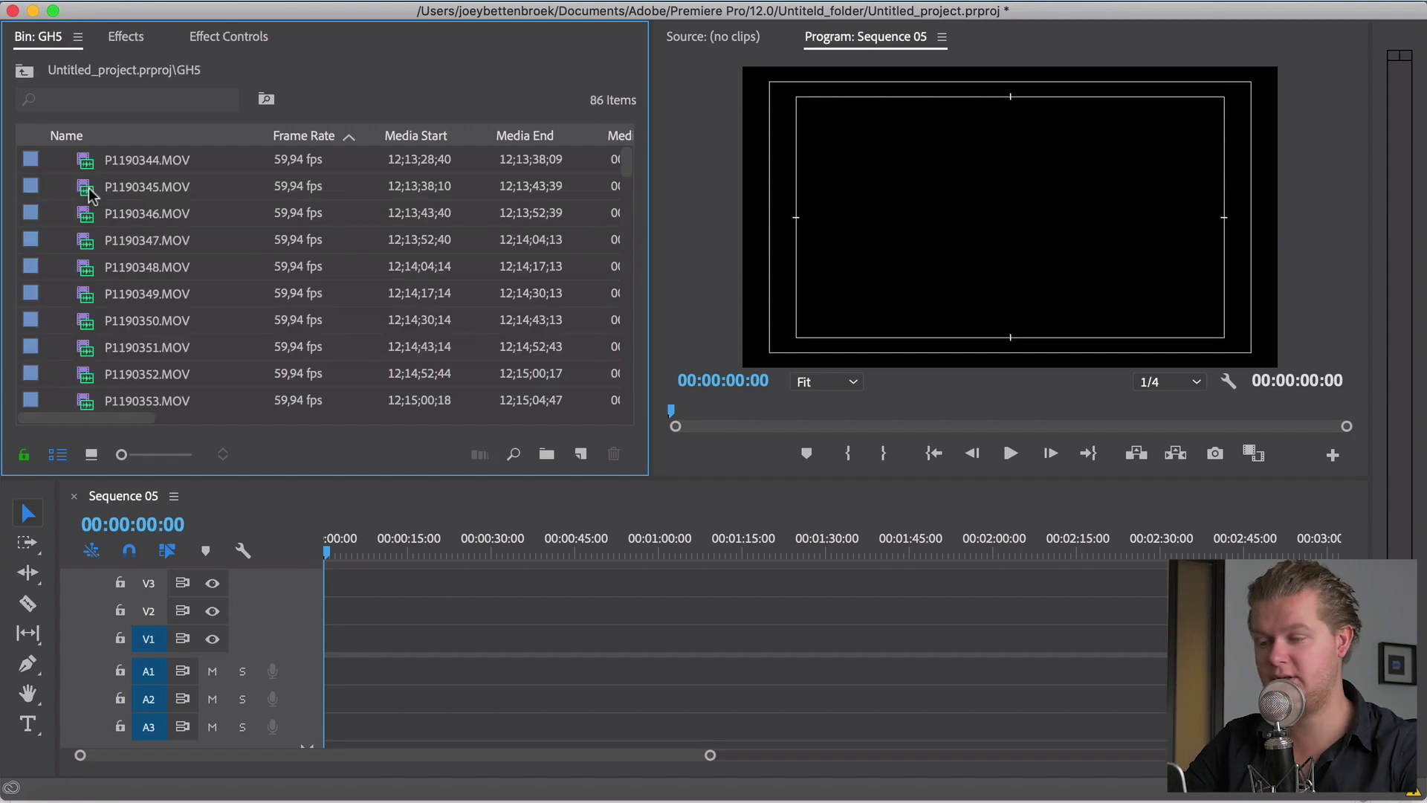
pyautogui.doubleClick(91, 166)
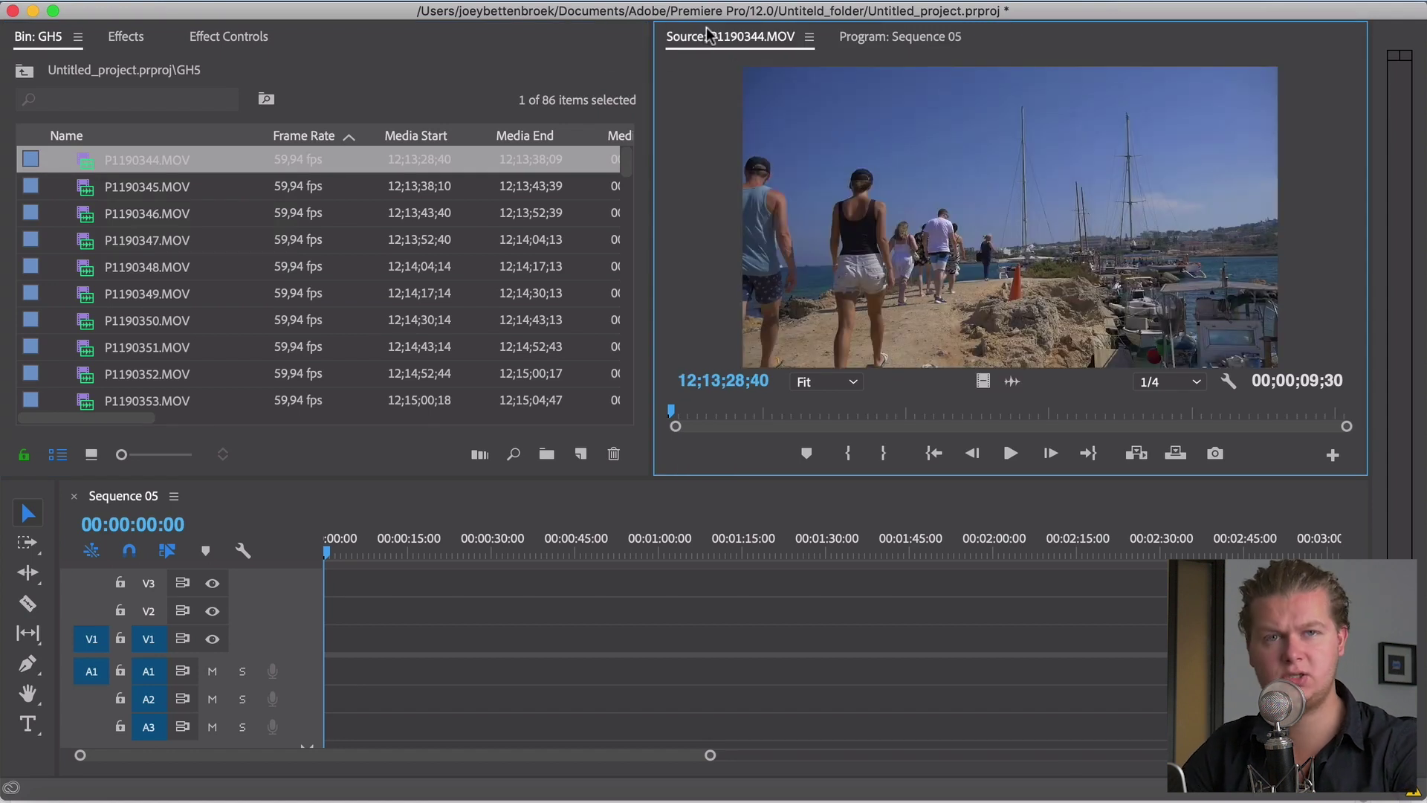
pyautogui.click(847, 411)
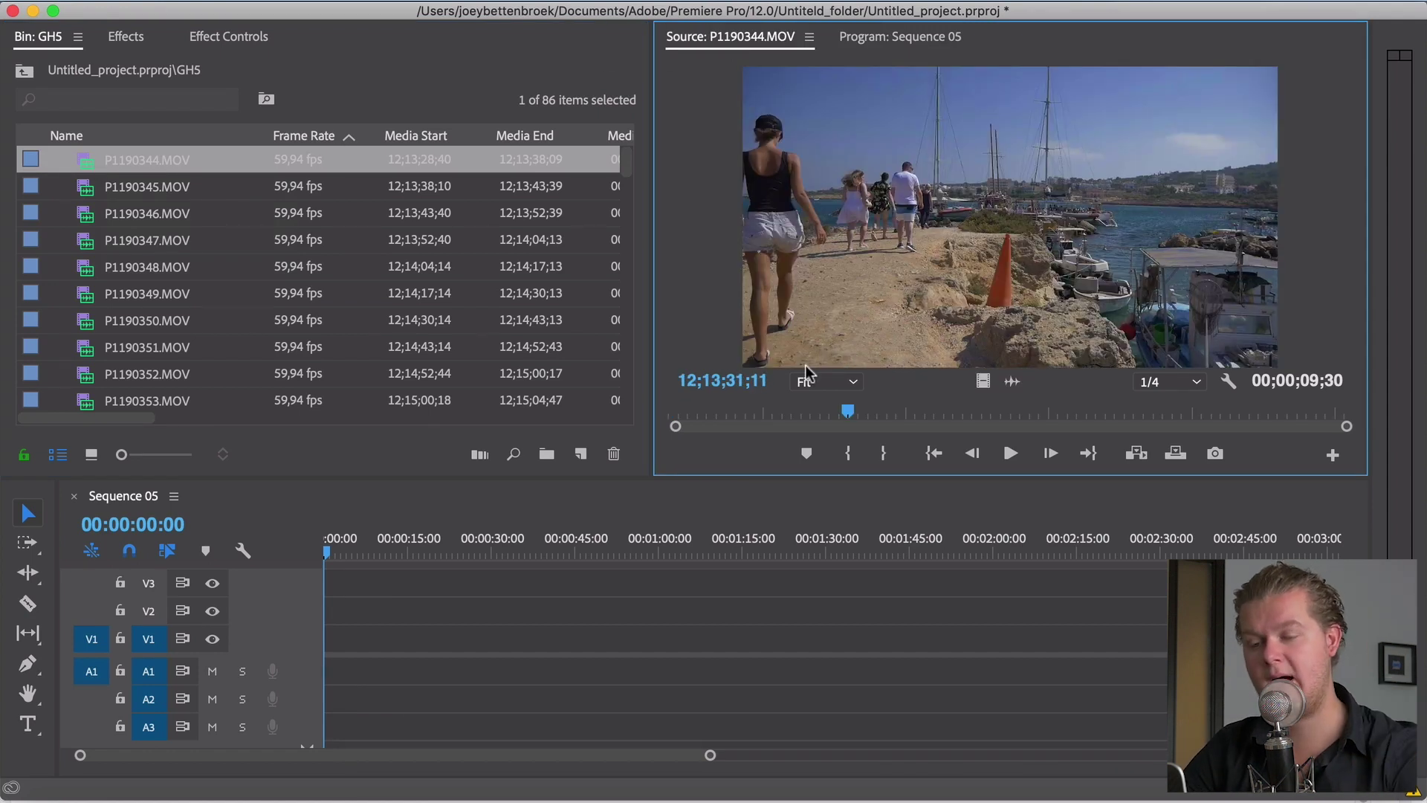
pyautogui.press('space')
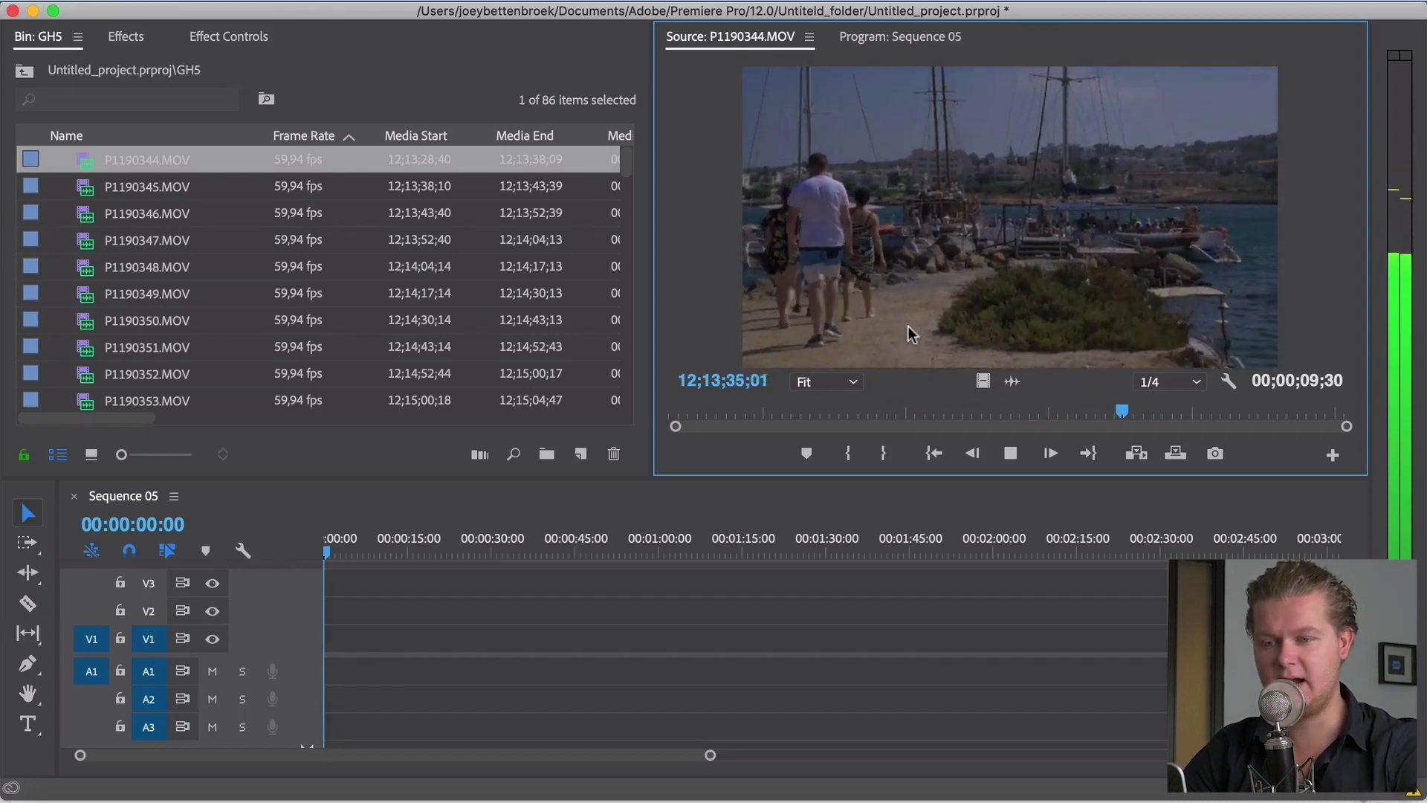
pyautogui.press('space')
# Mark a 3-second section of P1190347.MOV and drop it onto V1 and A1.
pyautogui.press('Down')
pyautogui.press('Down')
pyautogui.press('Down')
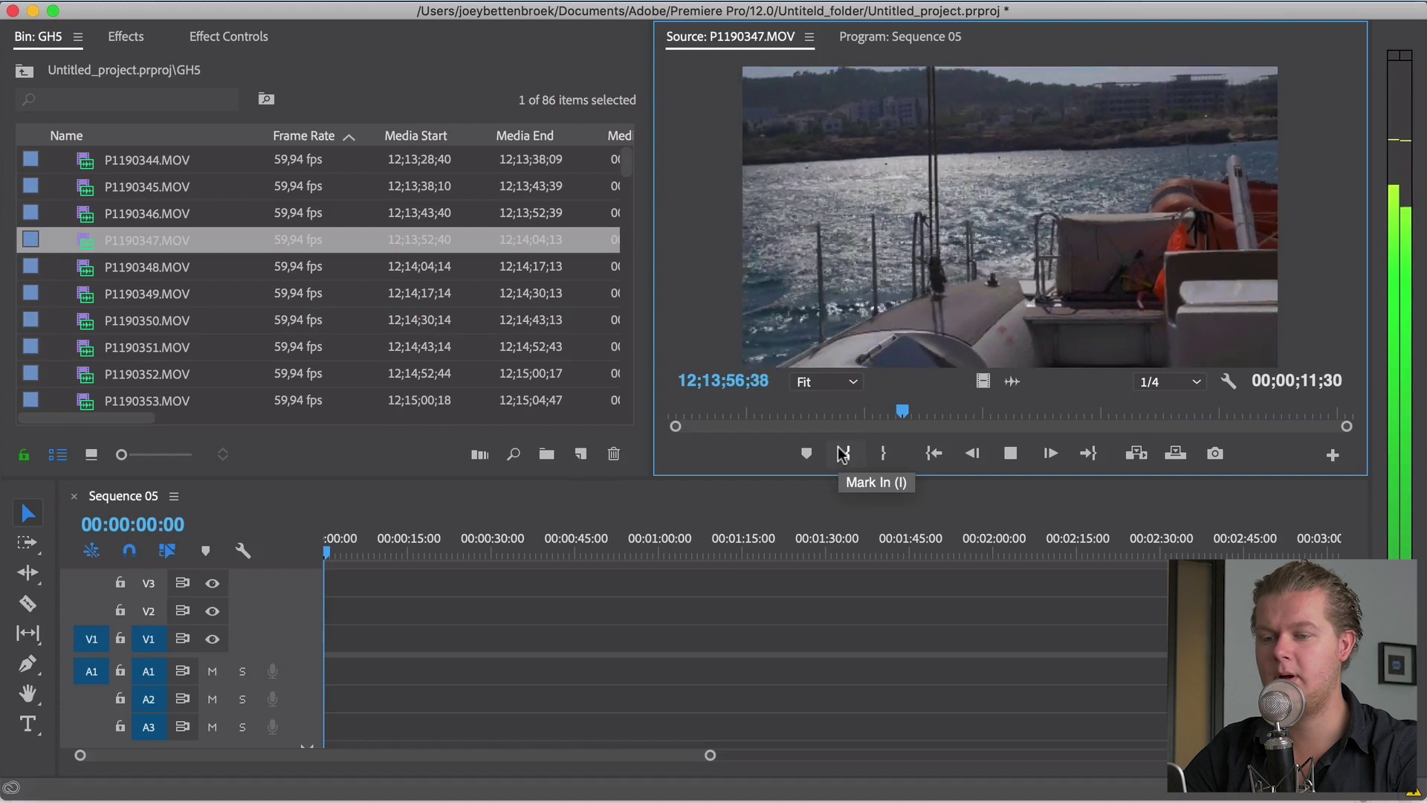
pyautogui.click(852, 454)
pyautogui.click(896, 454)
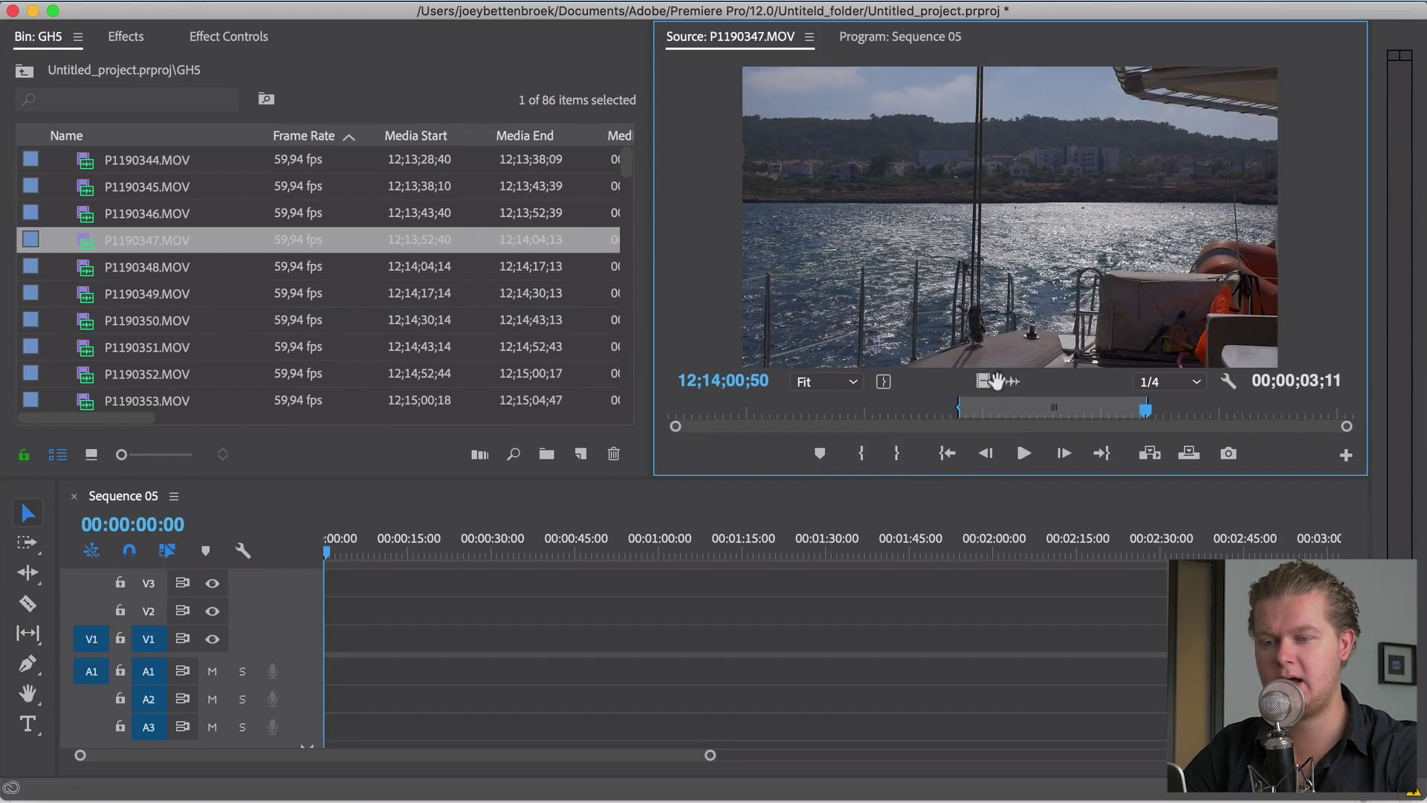
pyautogui.moveTo(858, 666); pyautogui.dragTo(855, 669)
# Keep the existing sequence settings and slow the first clip to 50% speed.
pyautogui.press('Return')
pyautogui.click(859, 538)
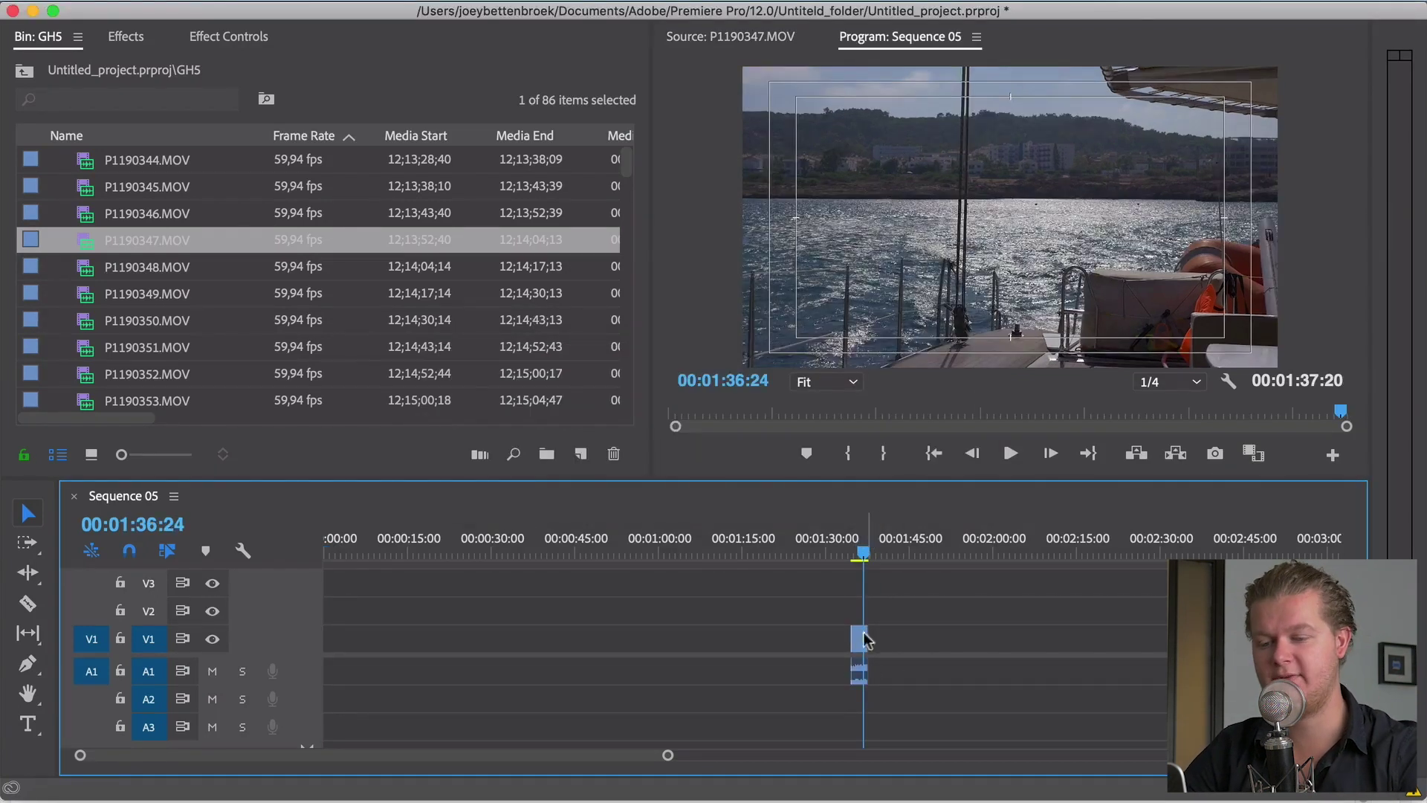
pyautogui.press('super+r')
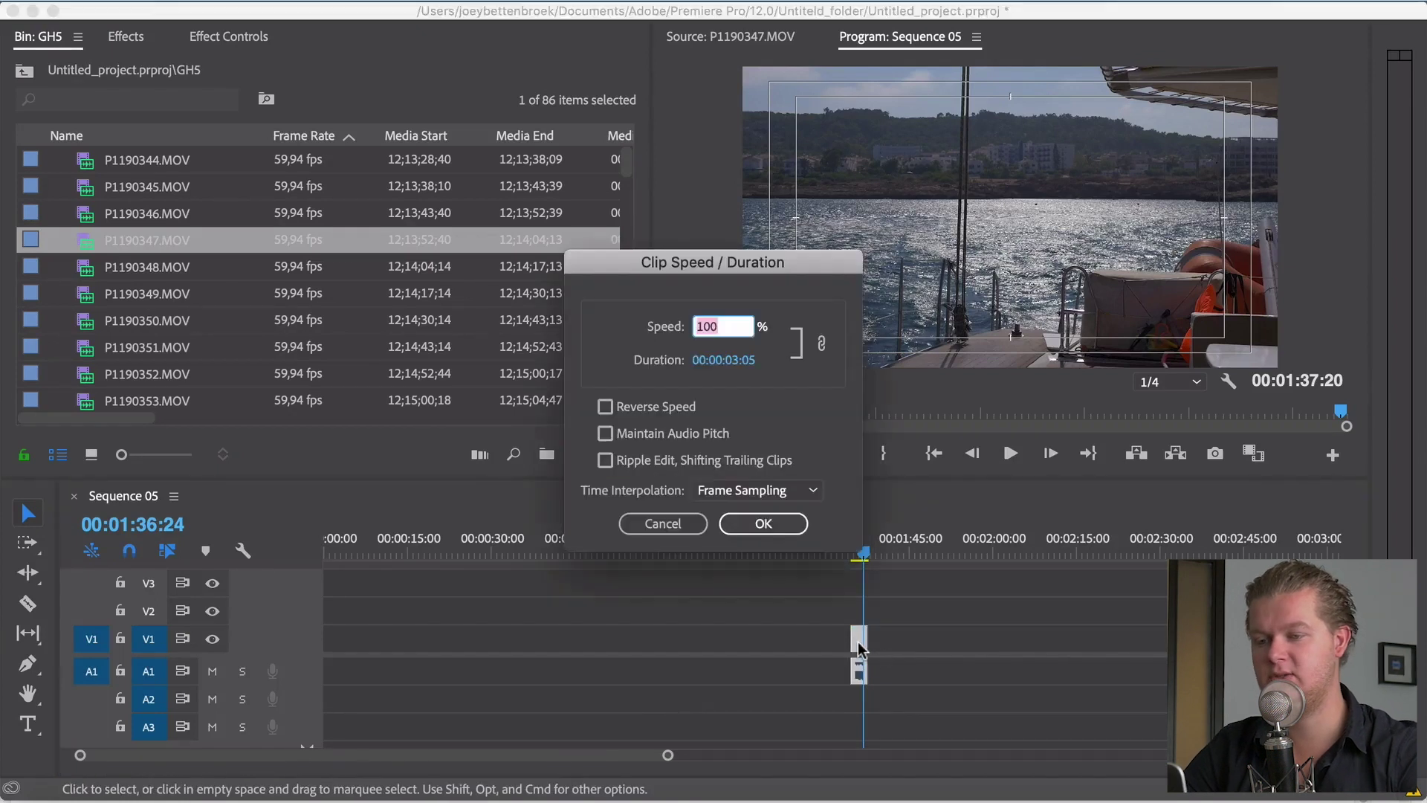
pyautogui.write('50')
pyautogui.press('Return')
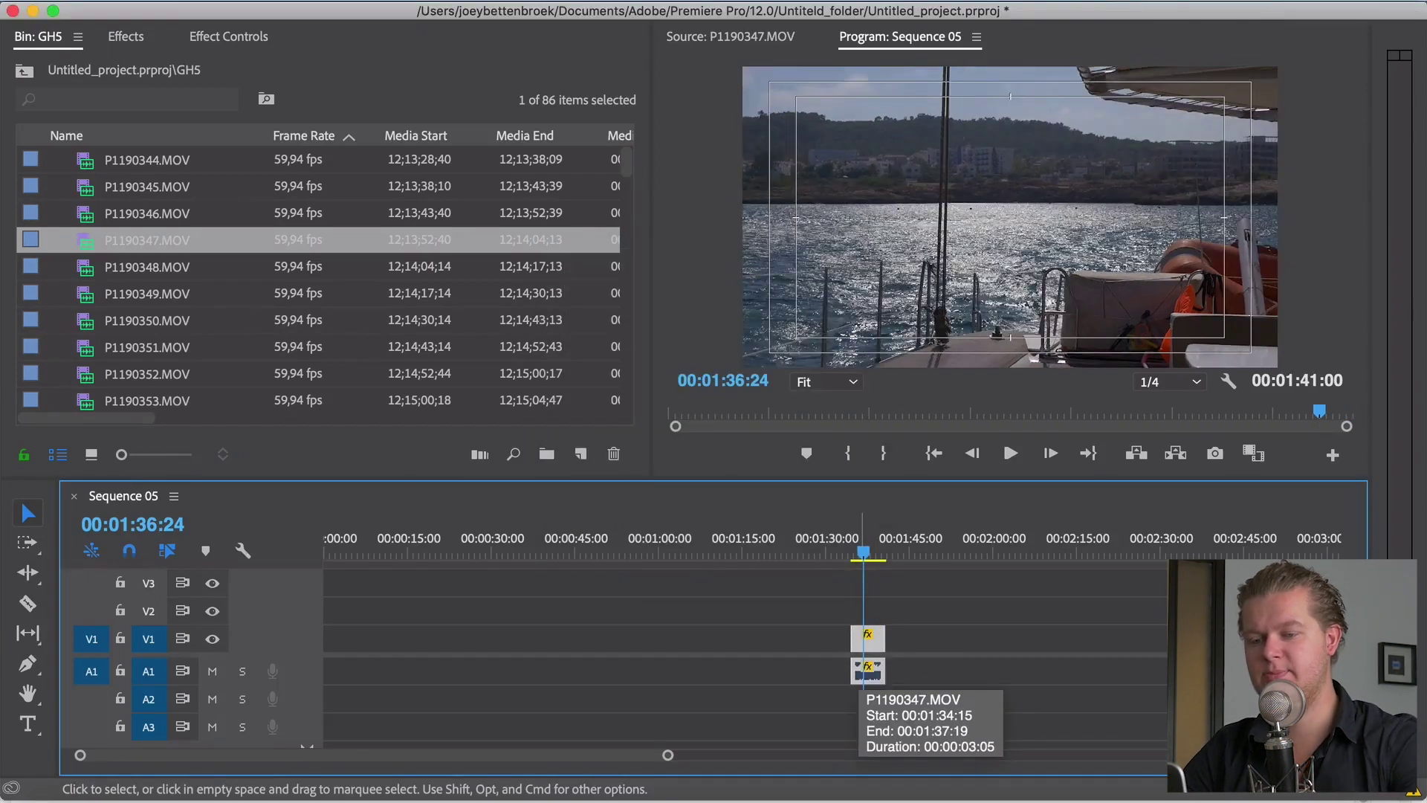
pyautogui.press('space')
pyautogui.press('space')
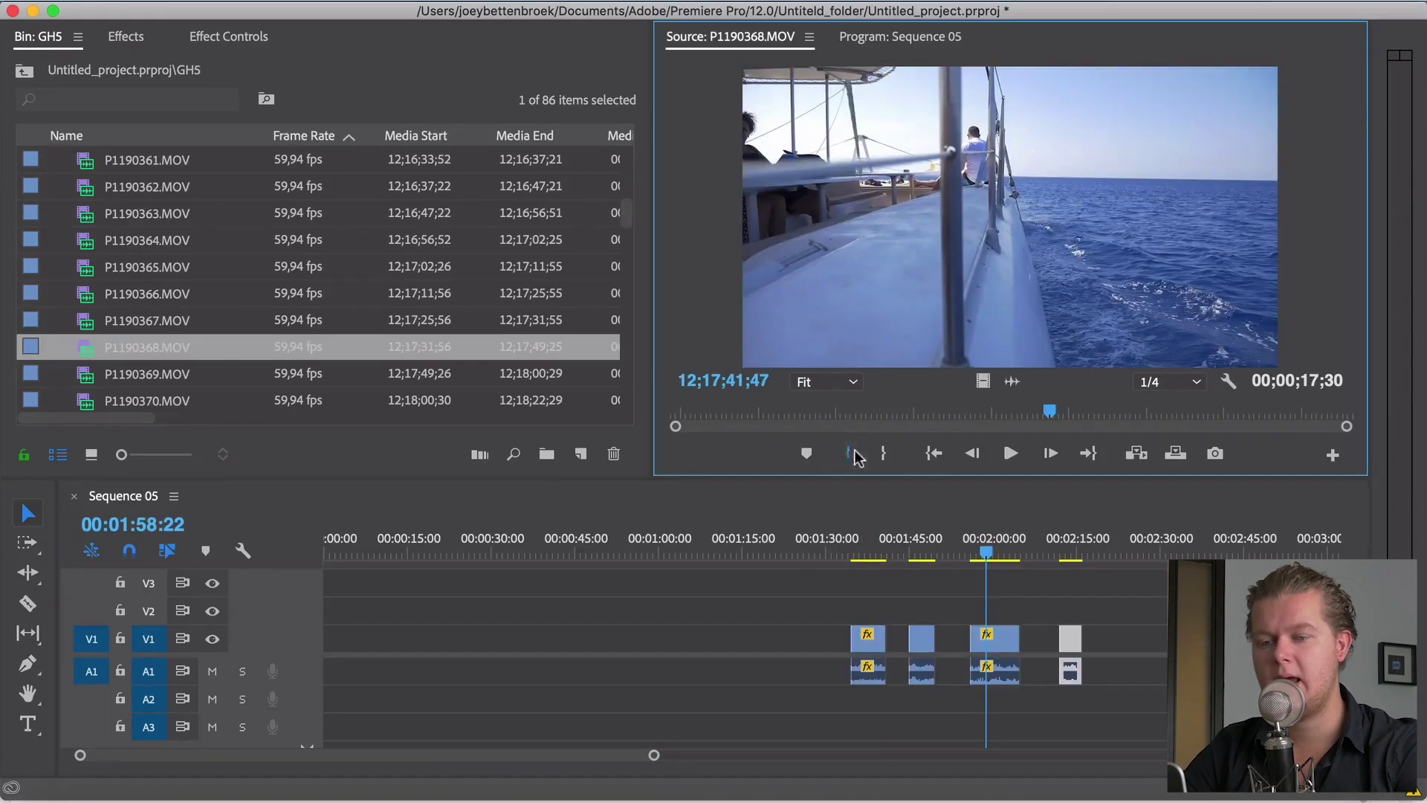
# Add a marked P1190368 section after the other clips and slow it to 50%.
pyautogui.click(860, 453)
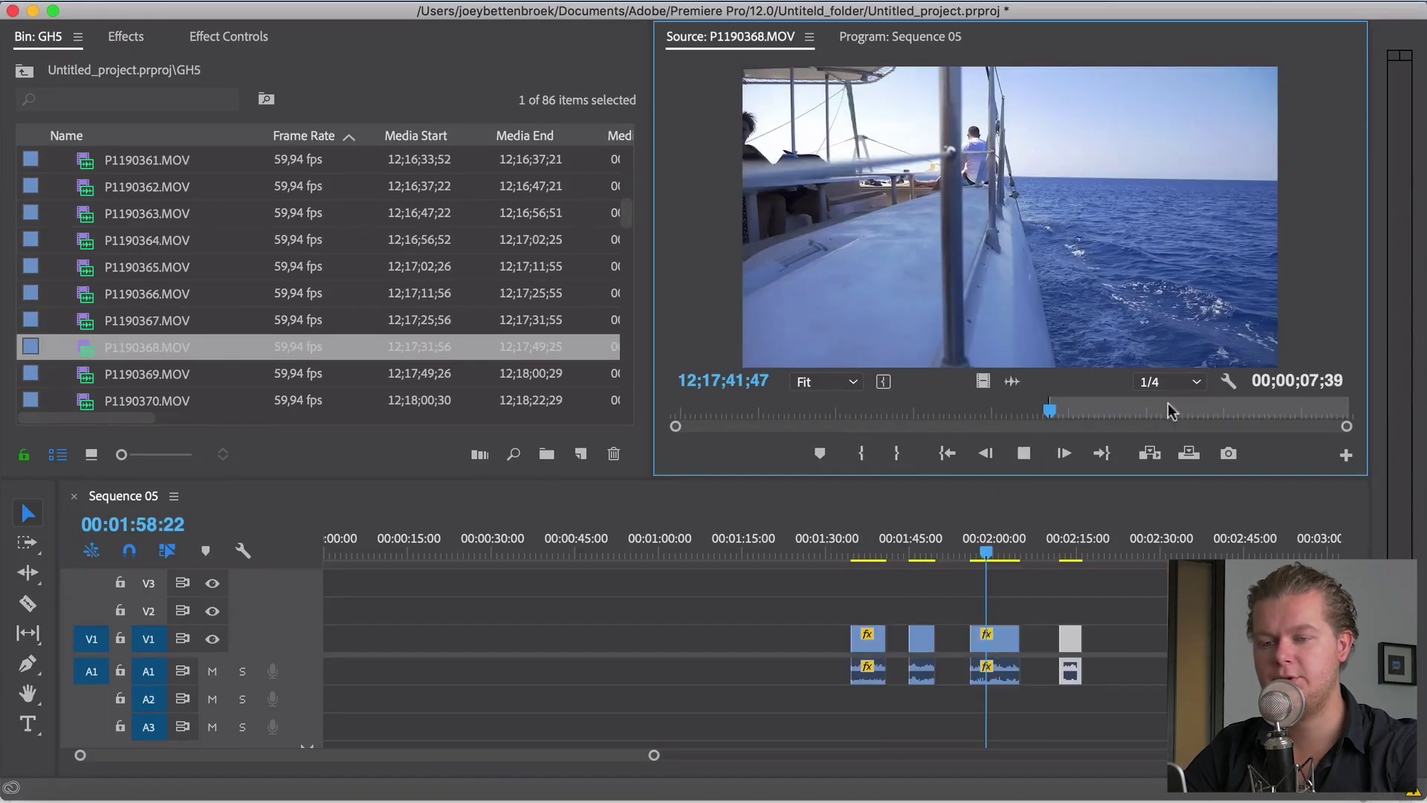
pyautogui.moveTo(1048, 416); pyautogui.dragTo(1105, 414)
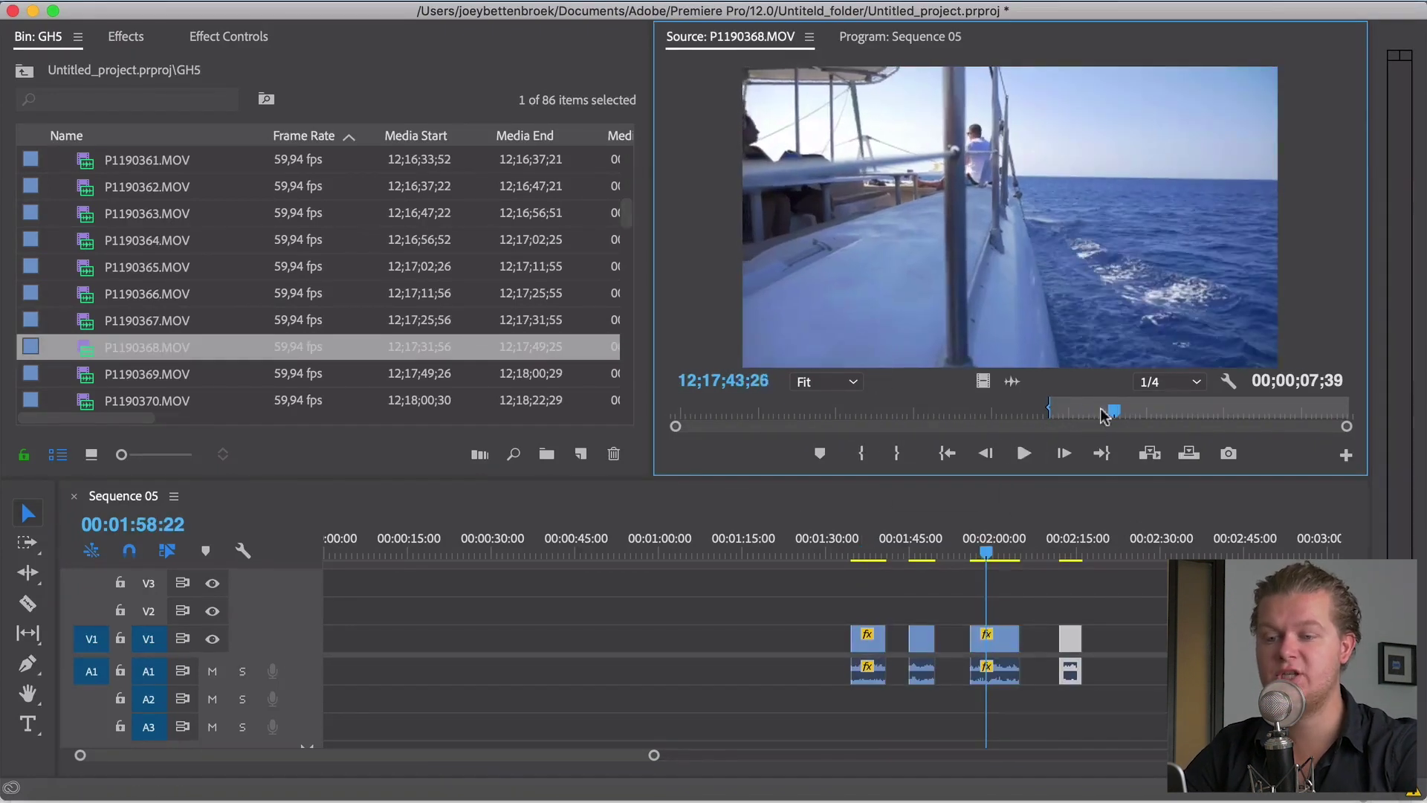
pyautogui.click(896, 454)
pyautogui.moveTo(1034, 287); pyautogui.dragTo(1119, 641)
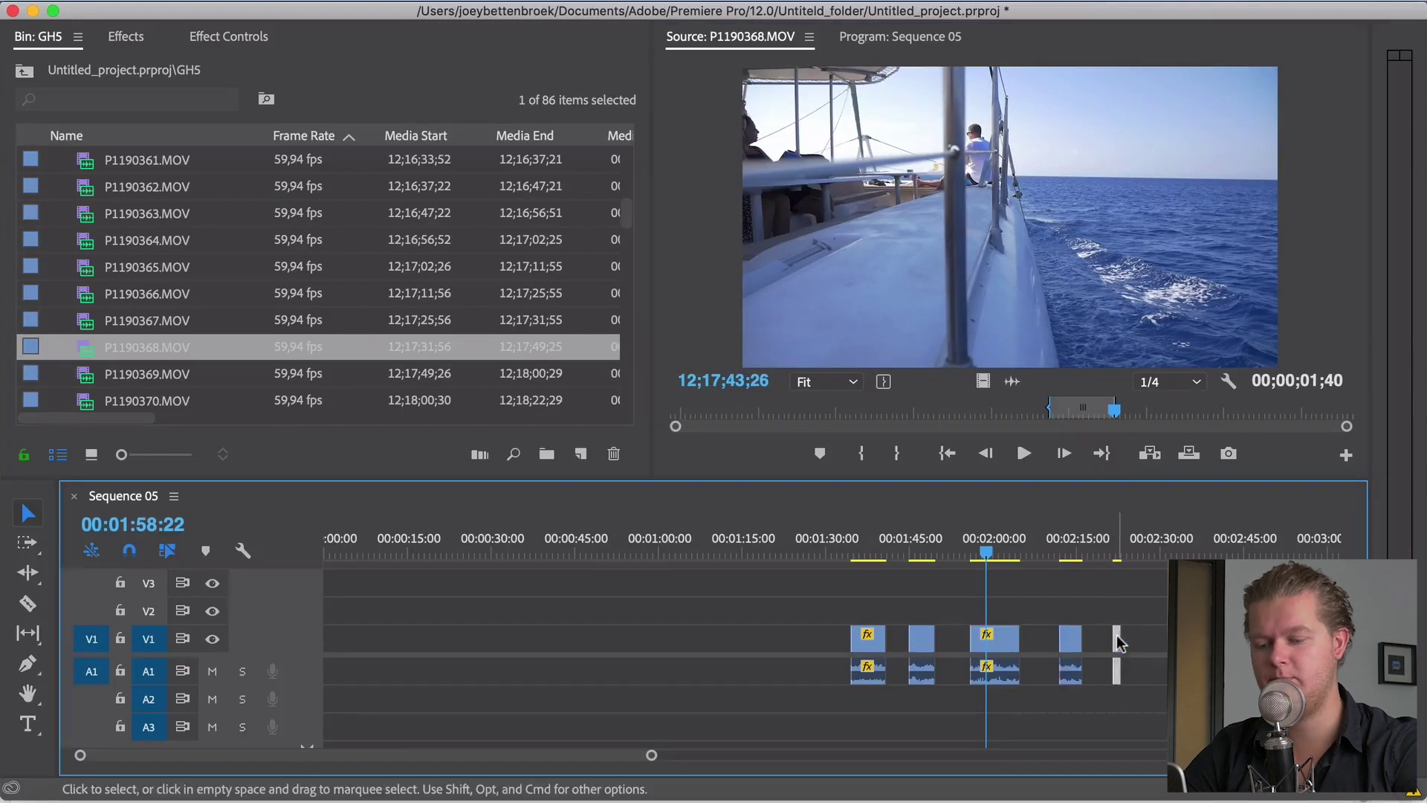
pyautogui.press('super+r')
pyautogui.press('Return')
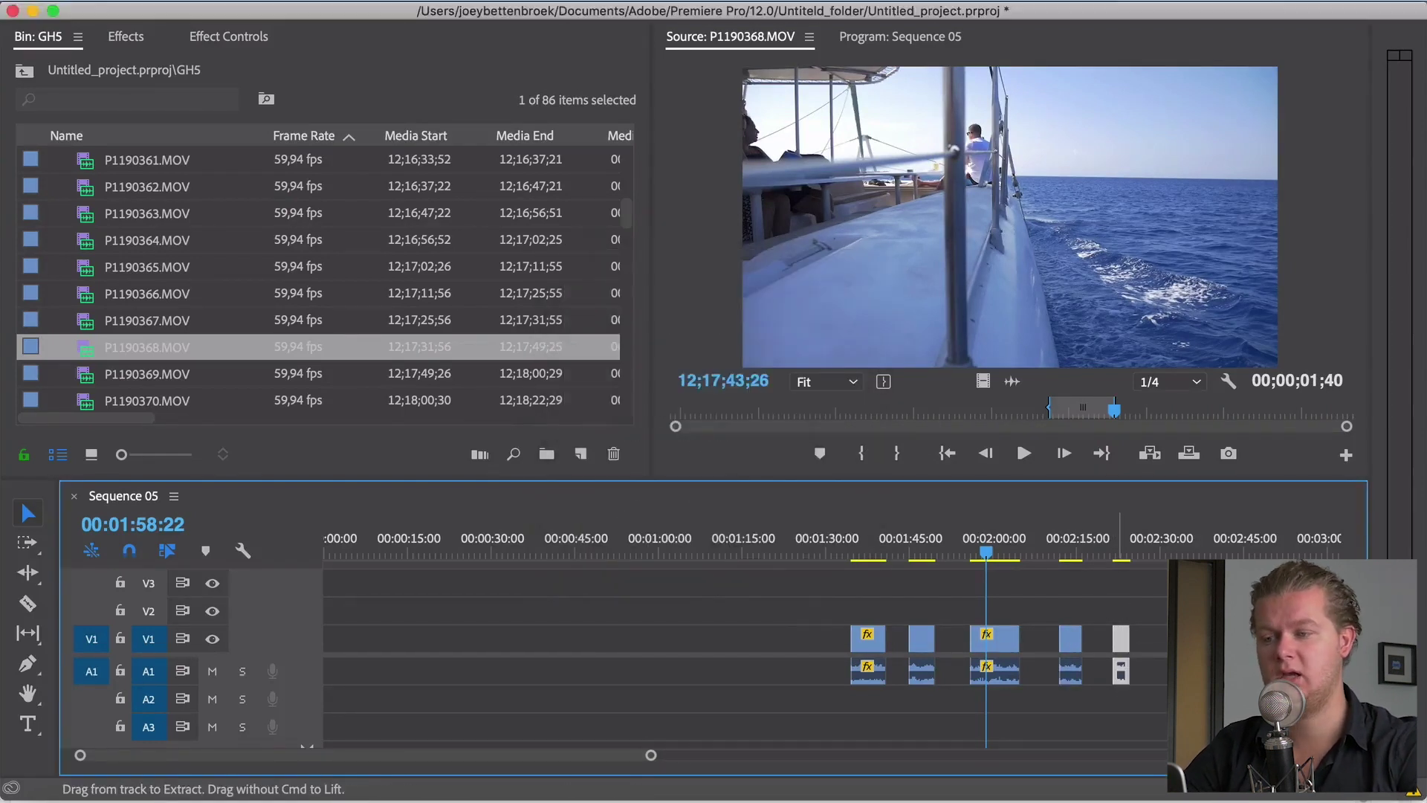
pyautogui.doubleClick(105, 378)
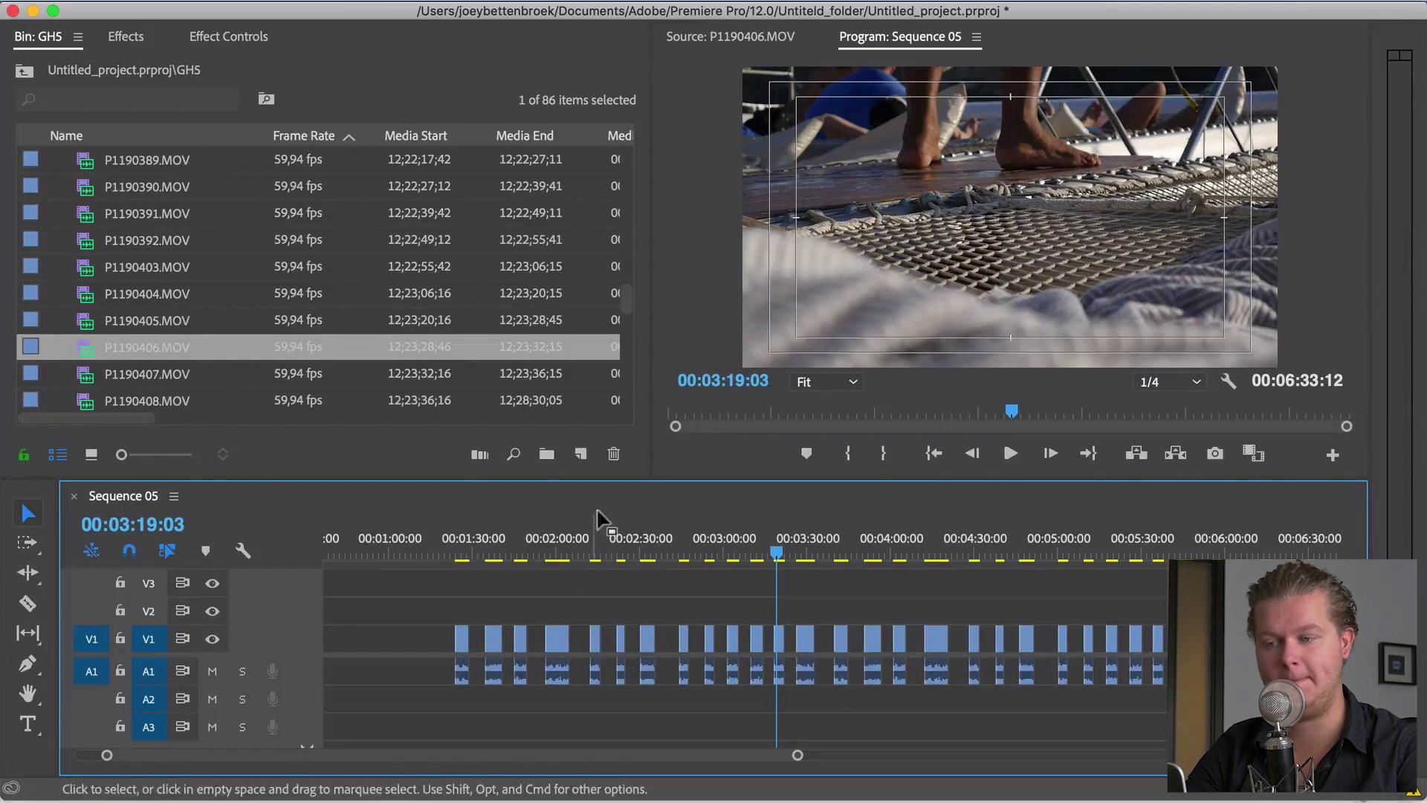
# Move a V1 clip earlier, checking positions around 00:02:46:08 and 00:05:53:10.
pyautogui.click(685, 564)
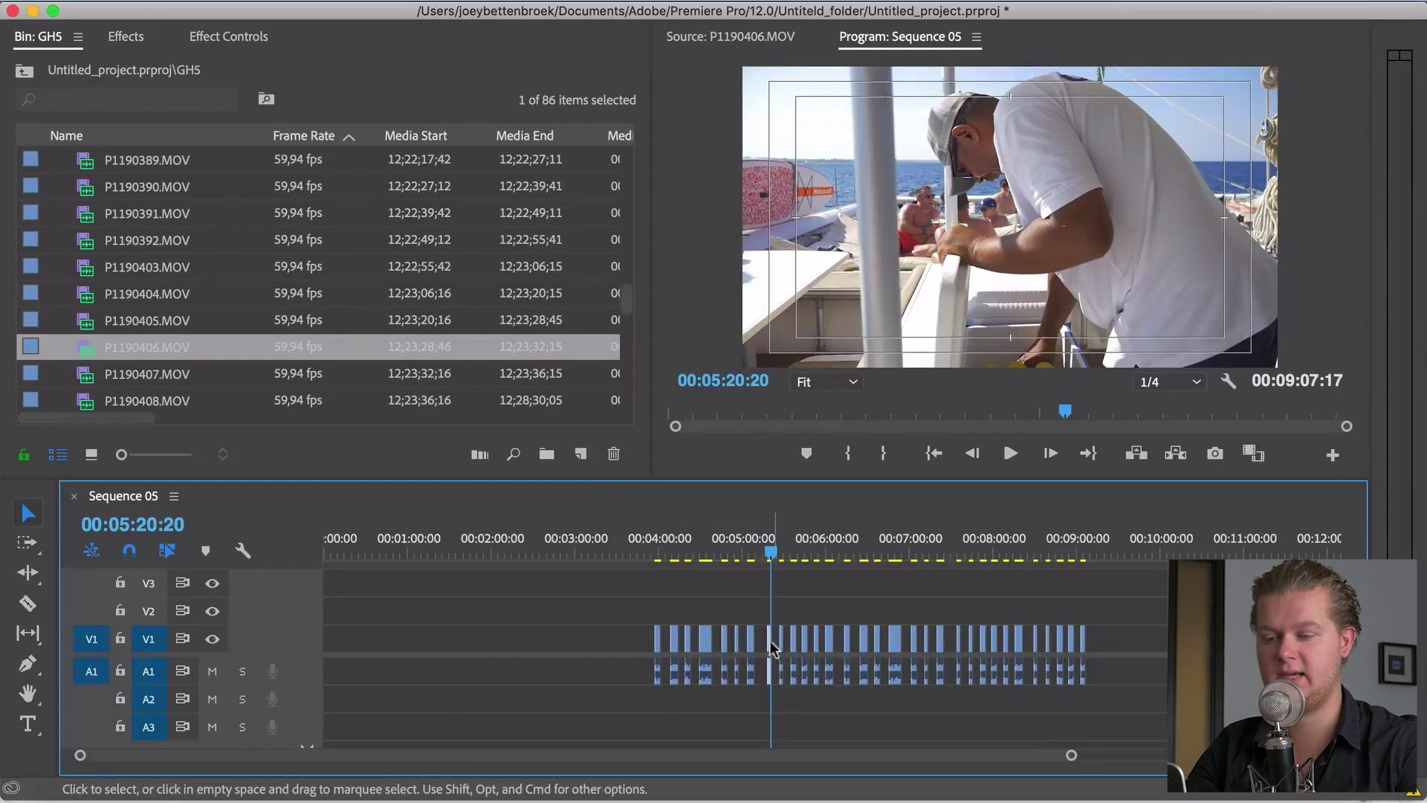
pyautogui.moveTo(771, 648); pyautogui.dragTo(339, 654)
pyautogui.press('=')
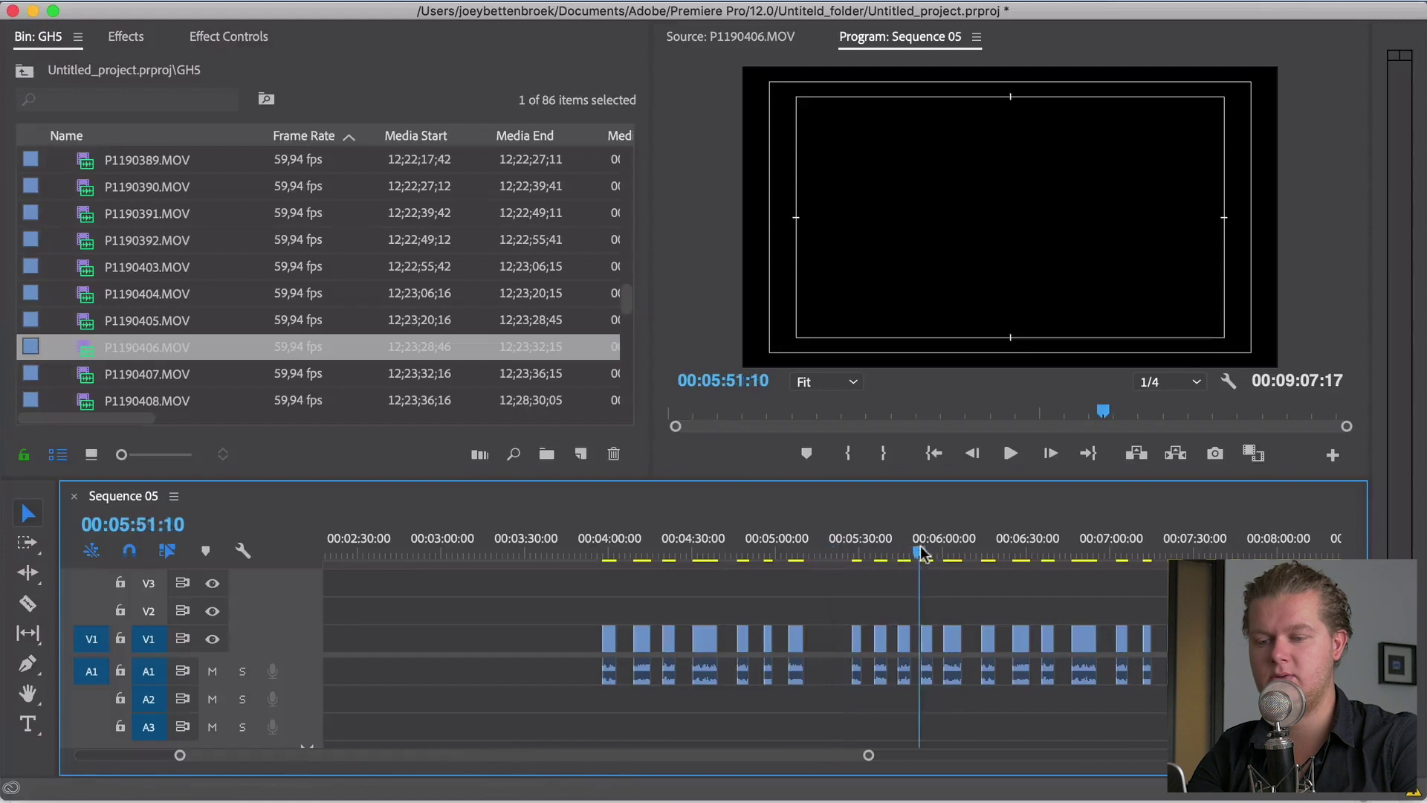
pyautogui.click(923, 554)
pyautogui.press('-')
pyautogui.press('-')
pyautogui.press('=')
pyautogui.press('-')
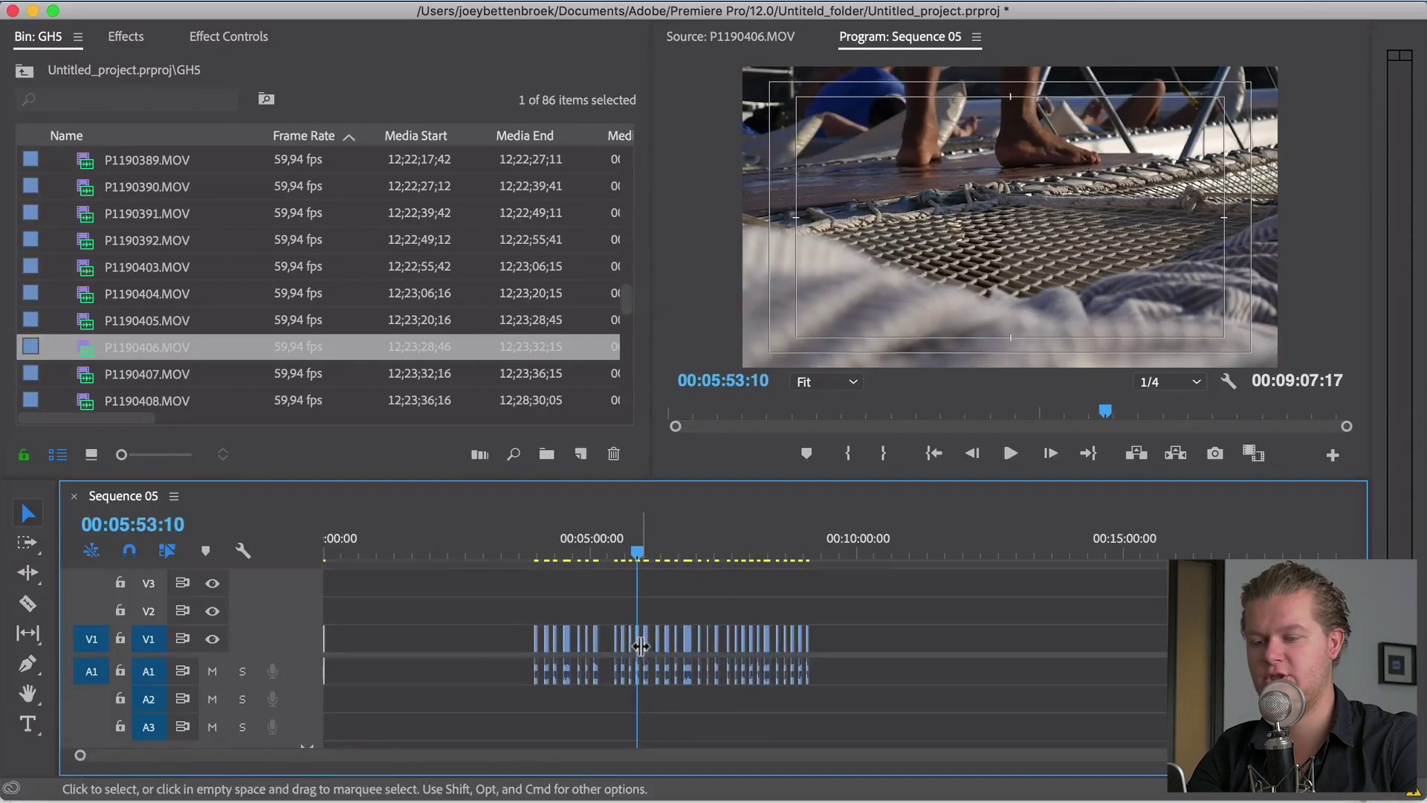
# Try the P1190406 deck-crew clip at 00:00, play it, then undo the move.
pyautogui.moveTo(635, 645); pyautogui.dragTo(325, 639)
pyautogui.moveTo(345, 558); pyautogui.dragTo(323, 575)
pyautogui.press('=')
pyautogui.press('=')
pyautogui.press('=')
pyautogui.press('=')
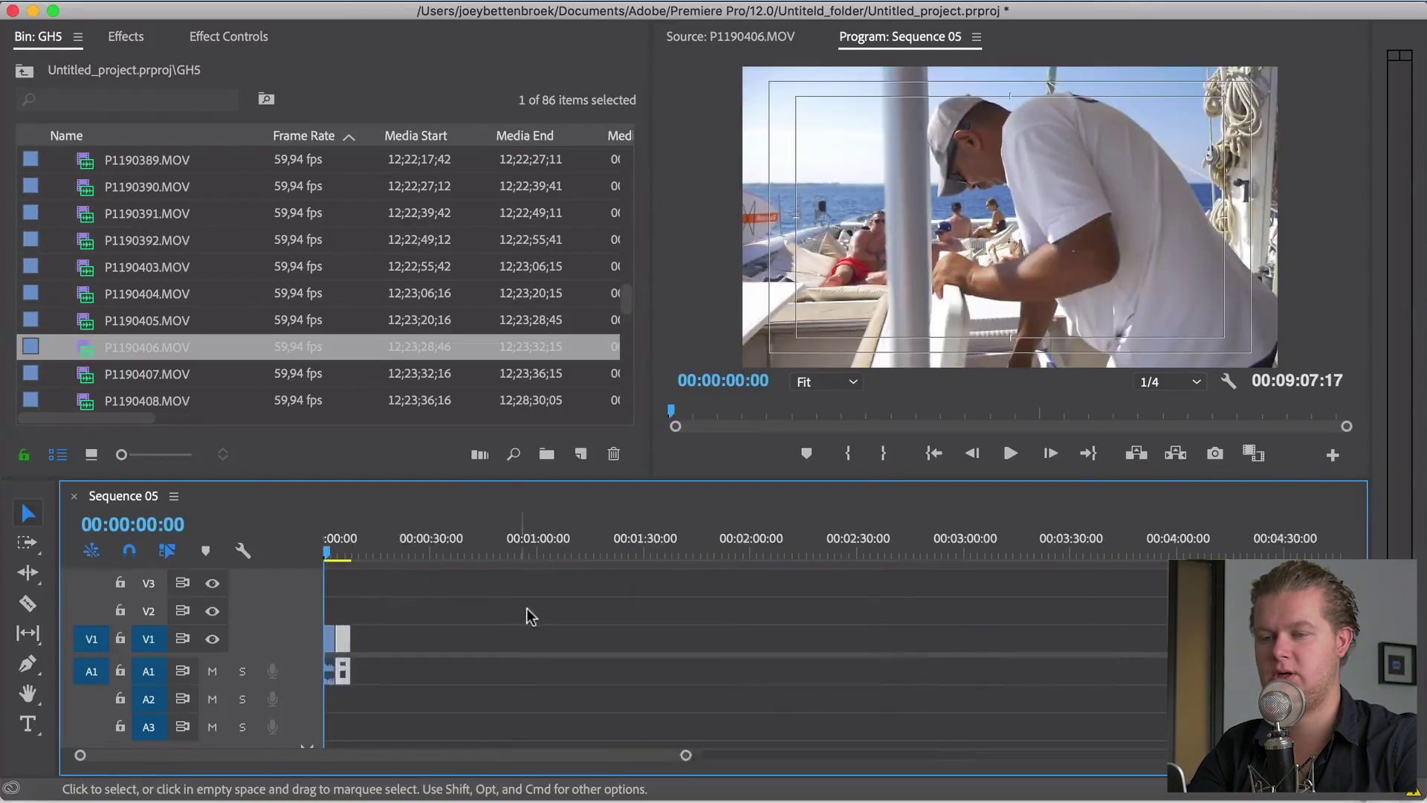
pyautogui.press('space')
pyautogui.press('cmd+z')
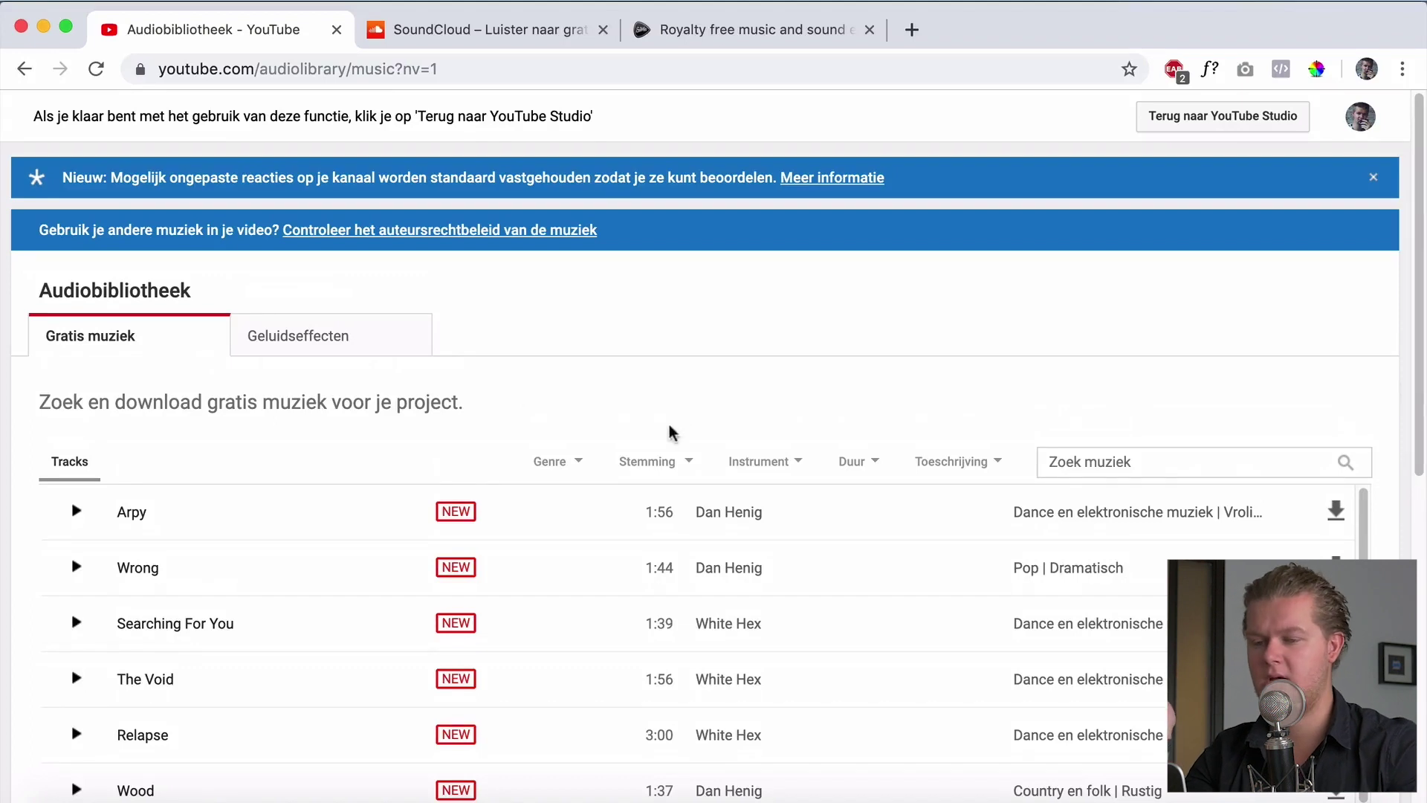
# Scroll through the Gratis muziek track list in the YouTube Audio Library.
pyautogui.scroll(-5, 664, 461)
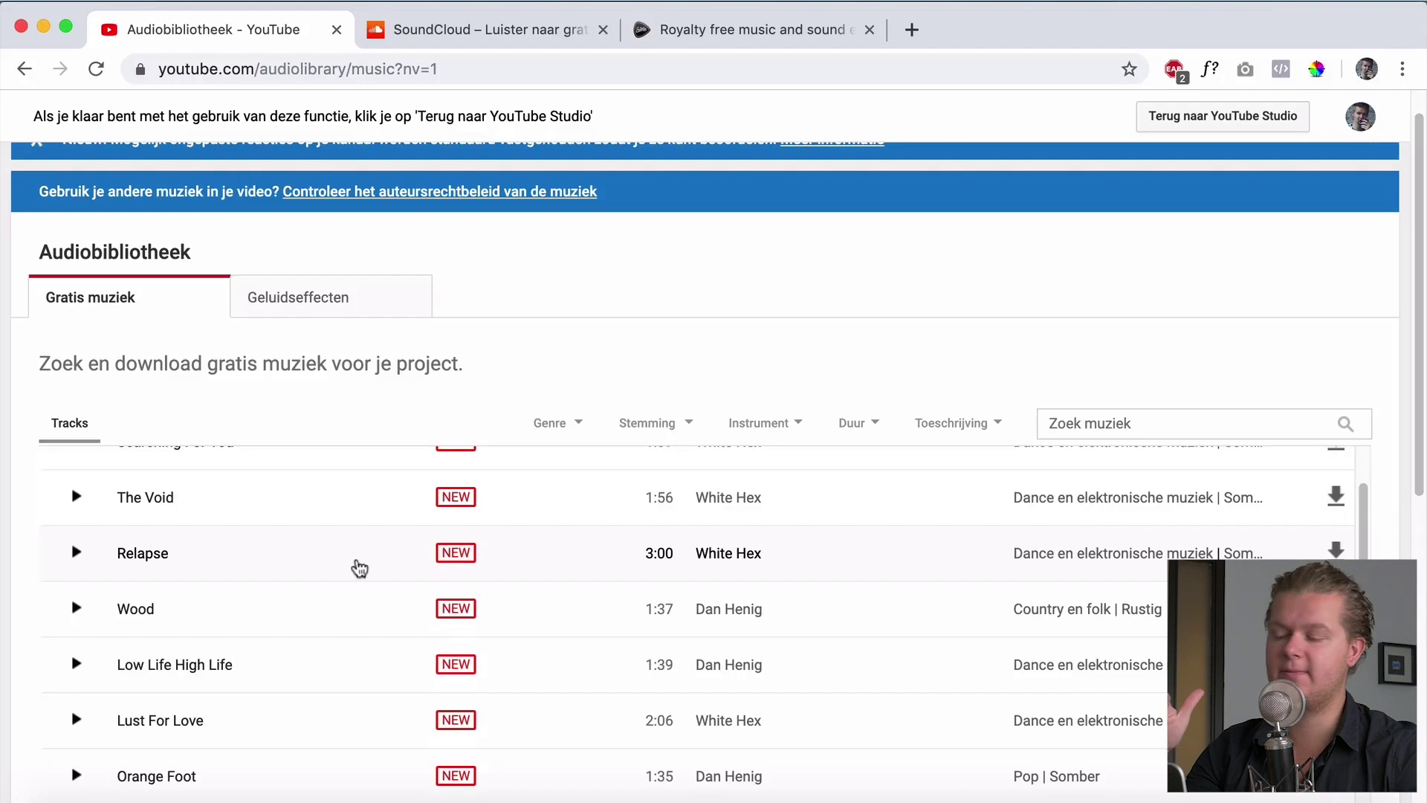
pyautogui.scroll(-3, 350, 535)
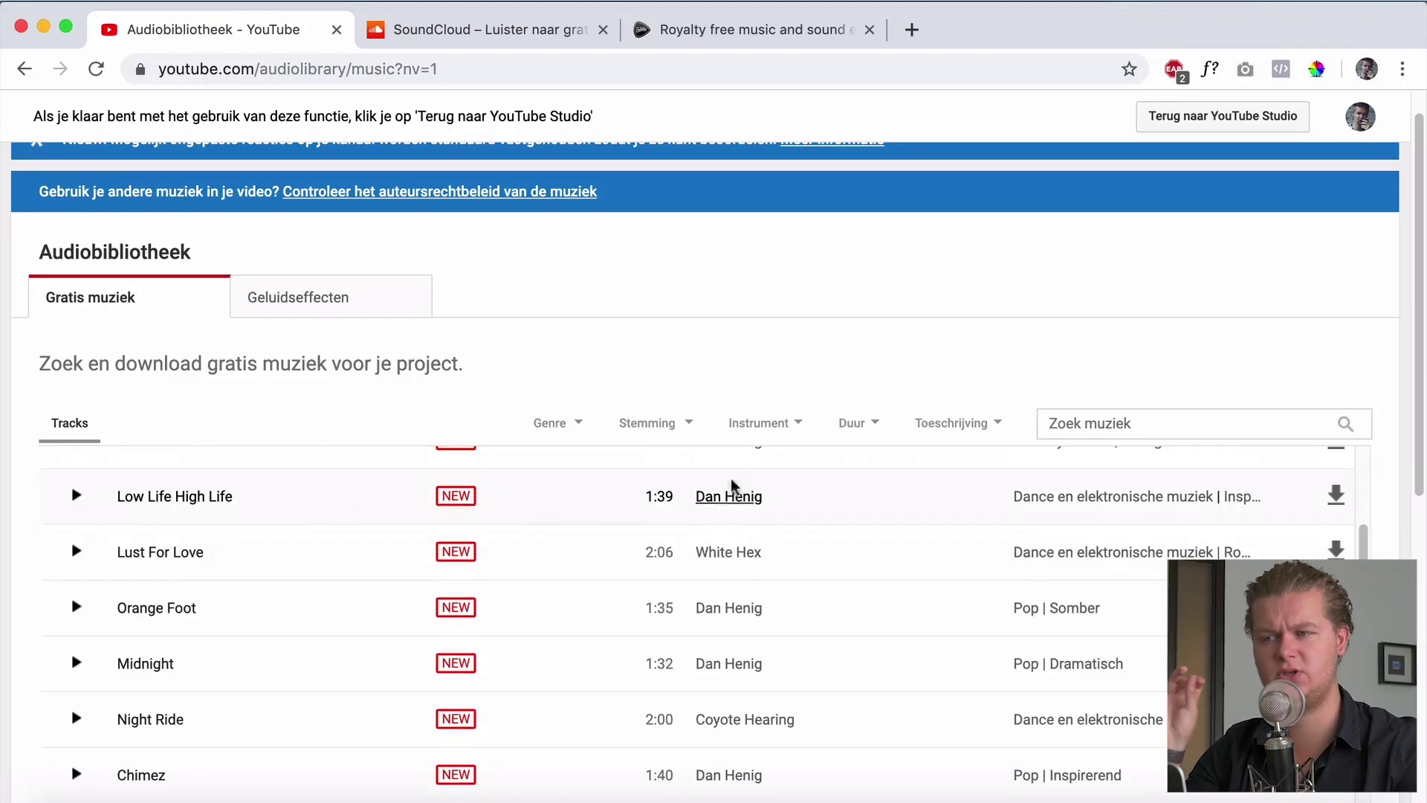
# Search SoundCloud for 'jazz' and show only track results.
pyautogui.click(511, 26)
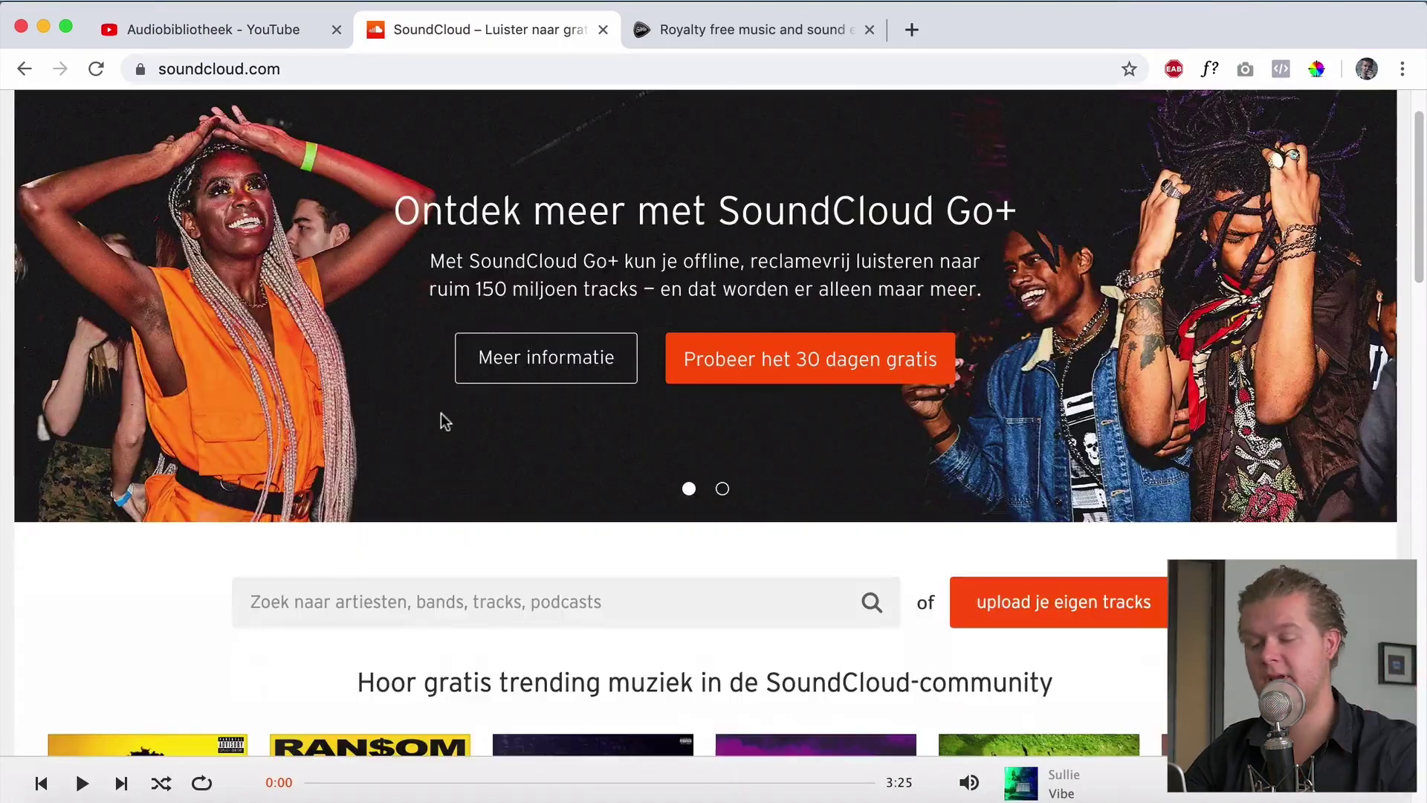
pyautogui.scroll(-3, 442, 413)
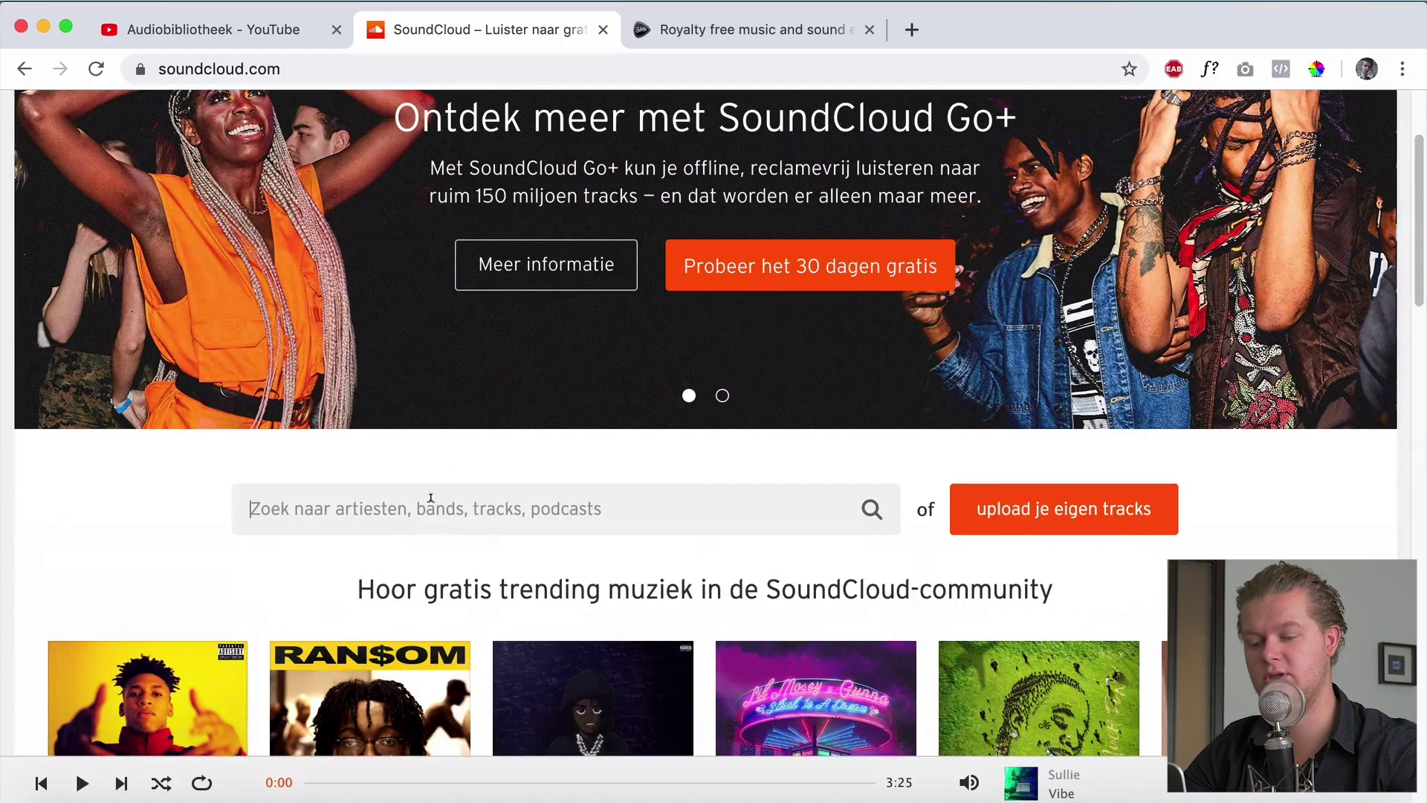
pyautogui.write('jazz')
pyautogui.press('Return')
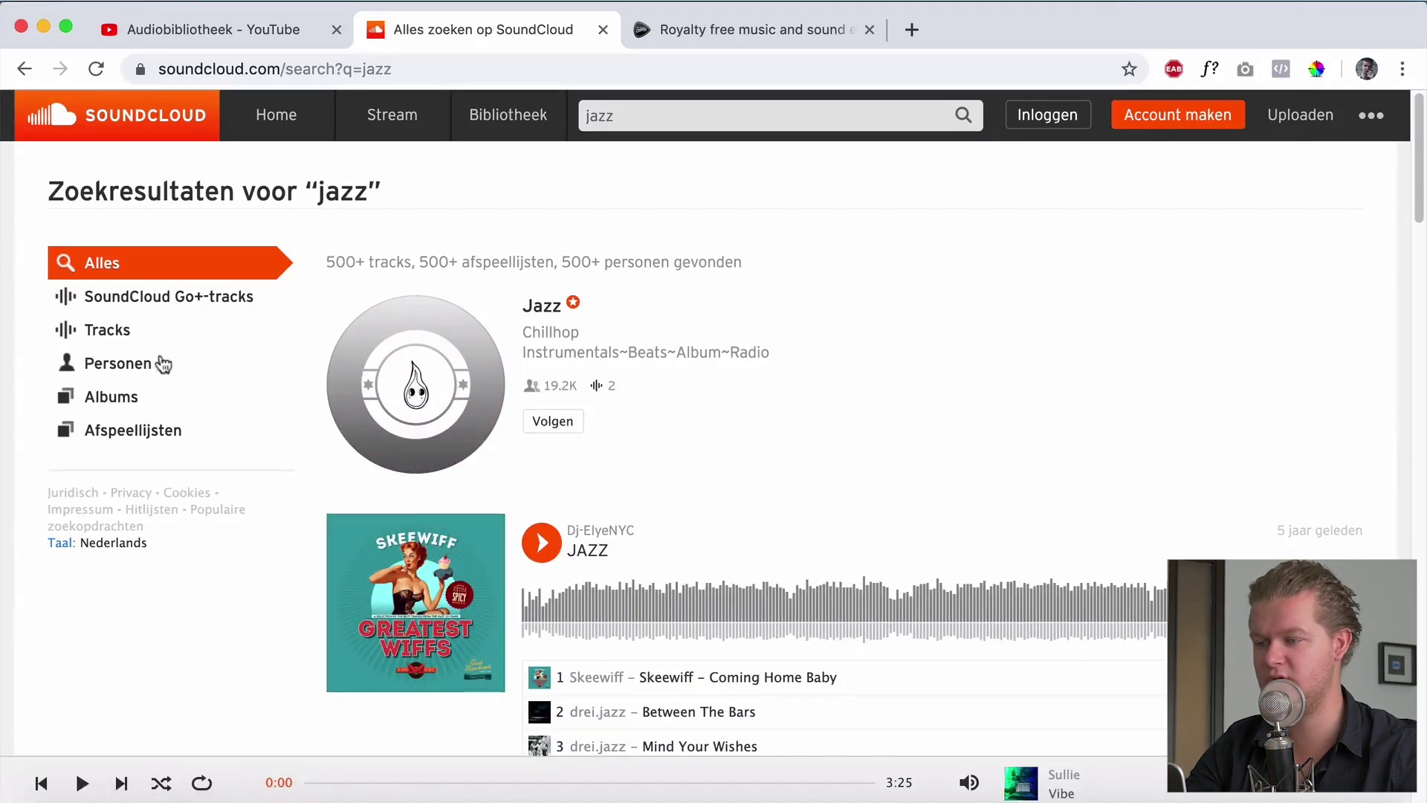
pyautogui.click(113, 340)
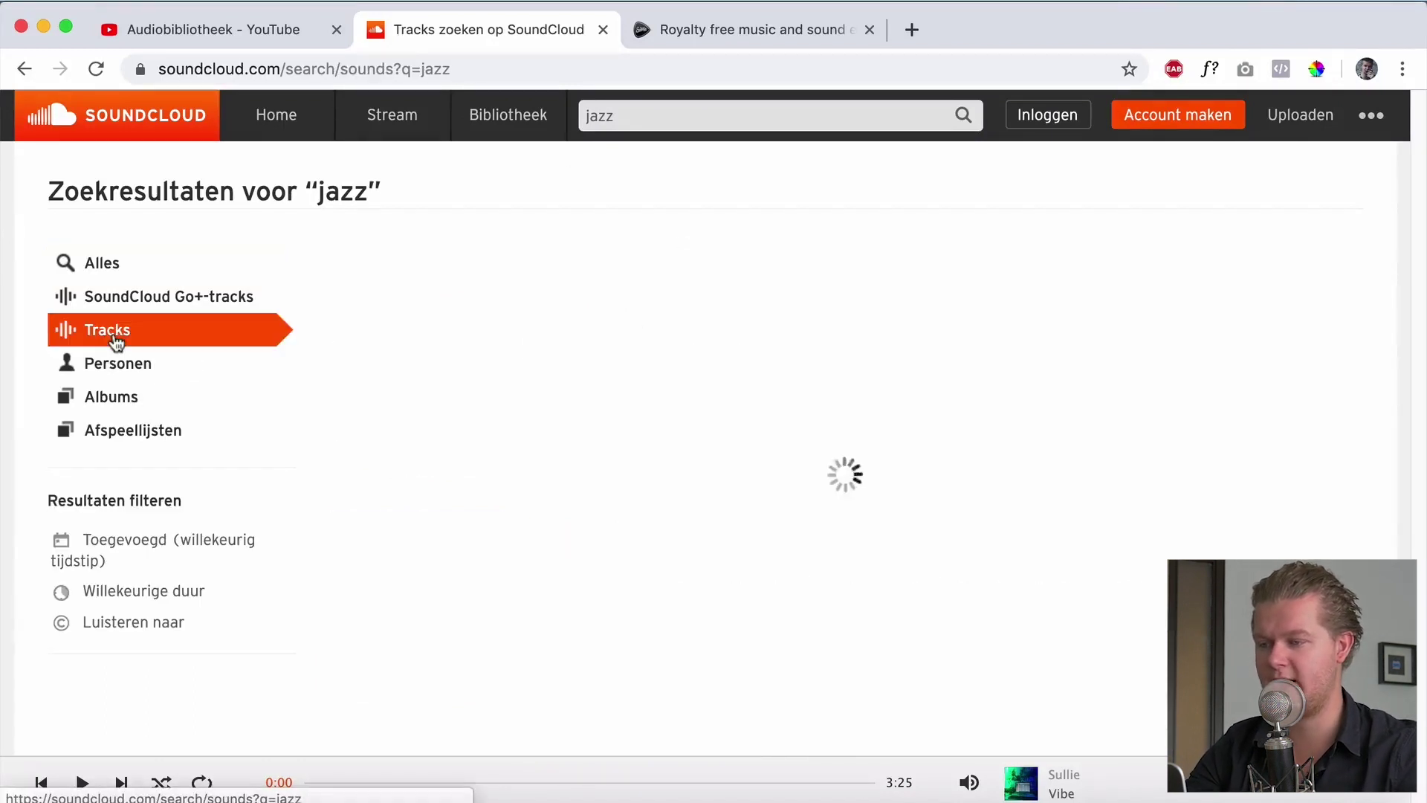
# Limit results to the Commercieel gebruiken licence and preview the top track 'J a z z'.
pyautogui.scroll(-1, 194, 472)
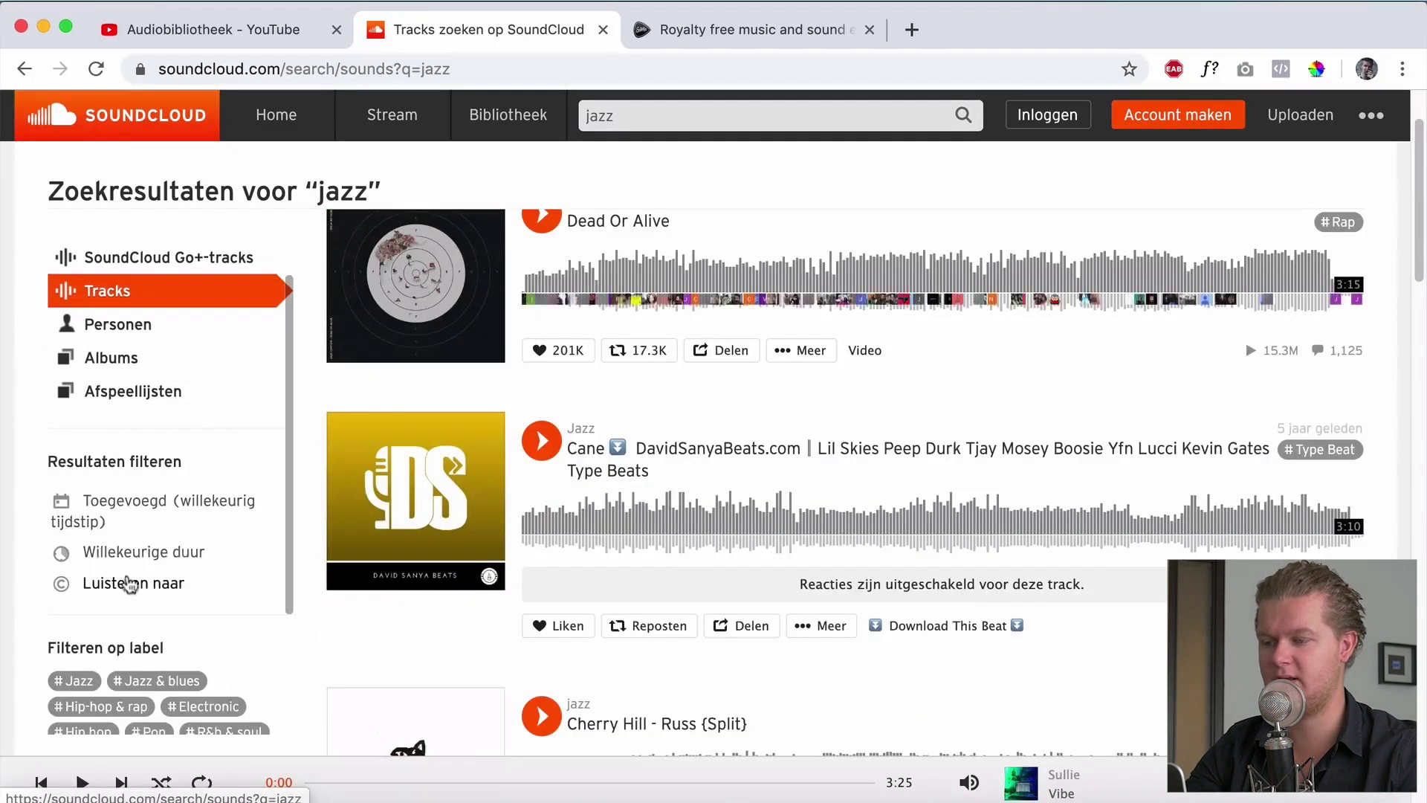
pyautogui.click(127, 582)
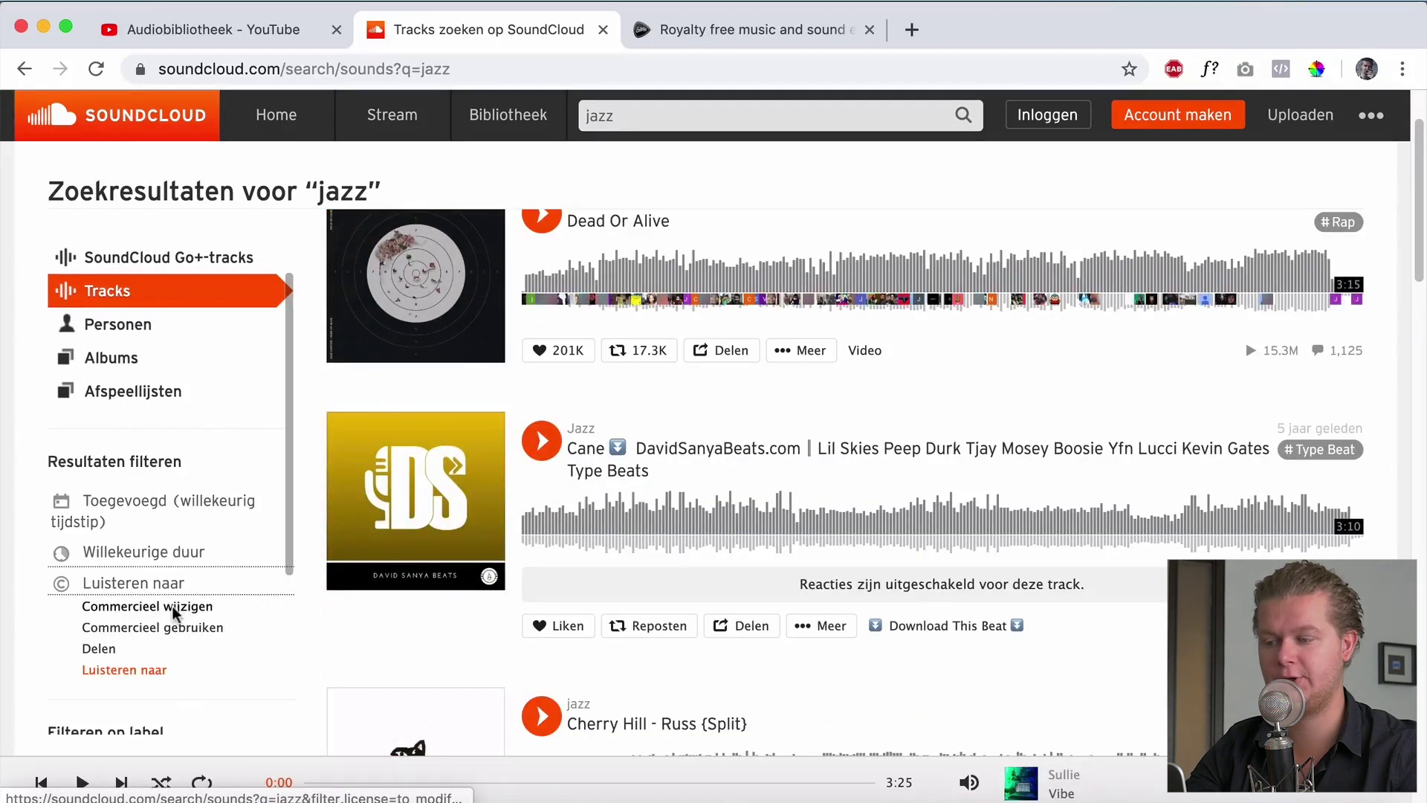
pyautogui.click(176, 628)
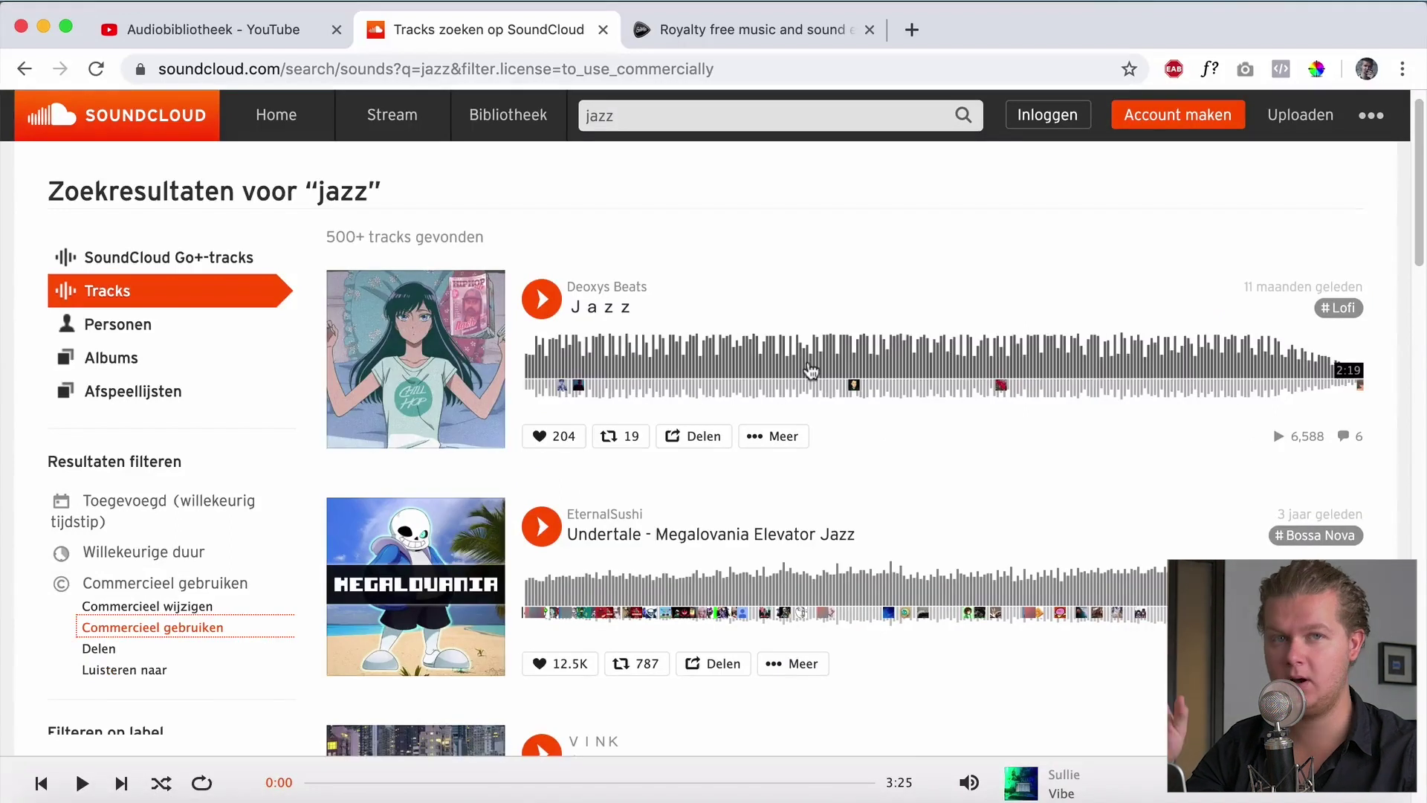
pyautogui.scroll(-8, 810, 370)
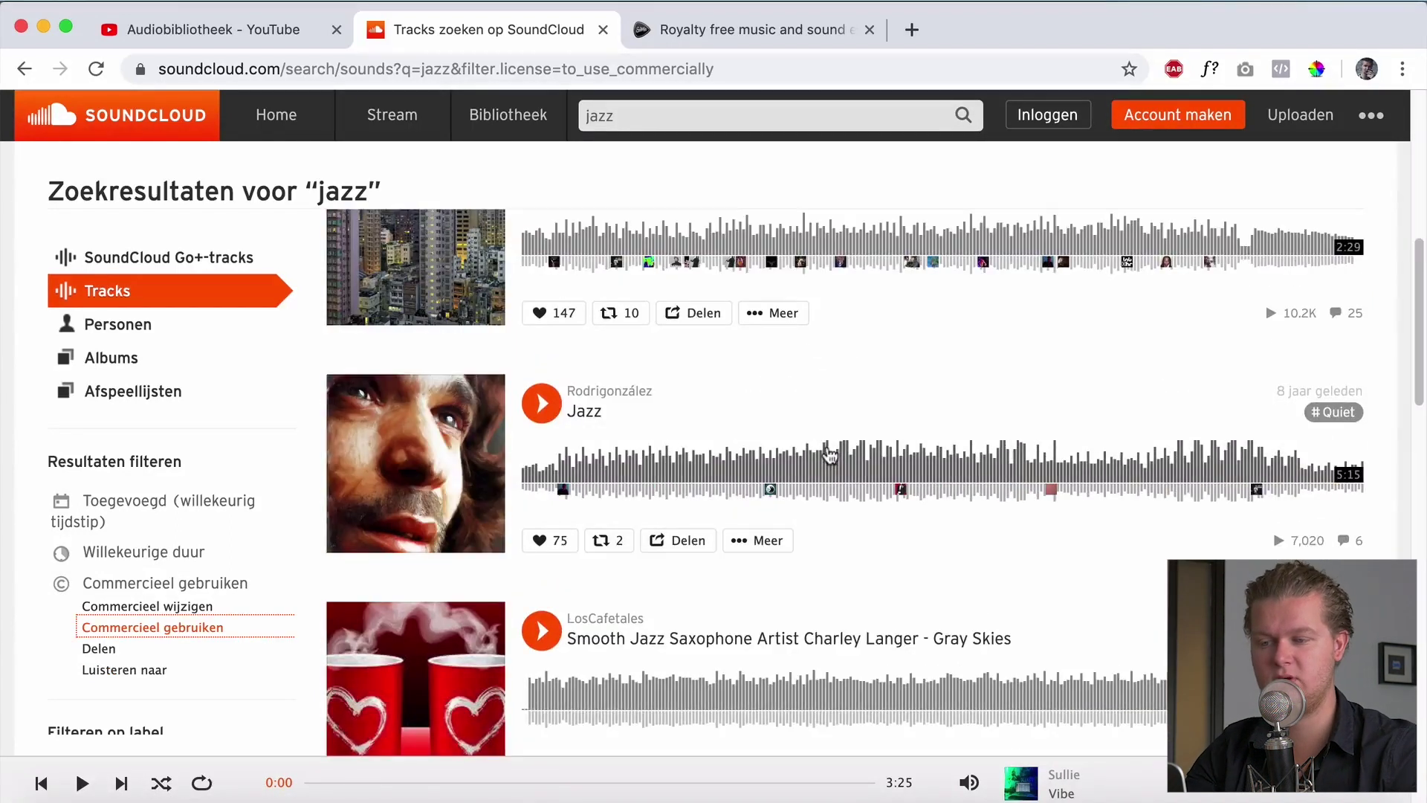
pyautogui.scroll(8, 798, 449)
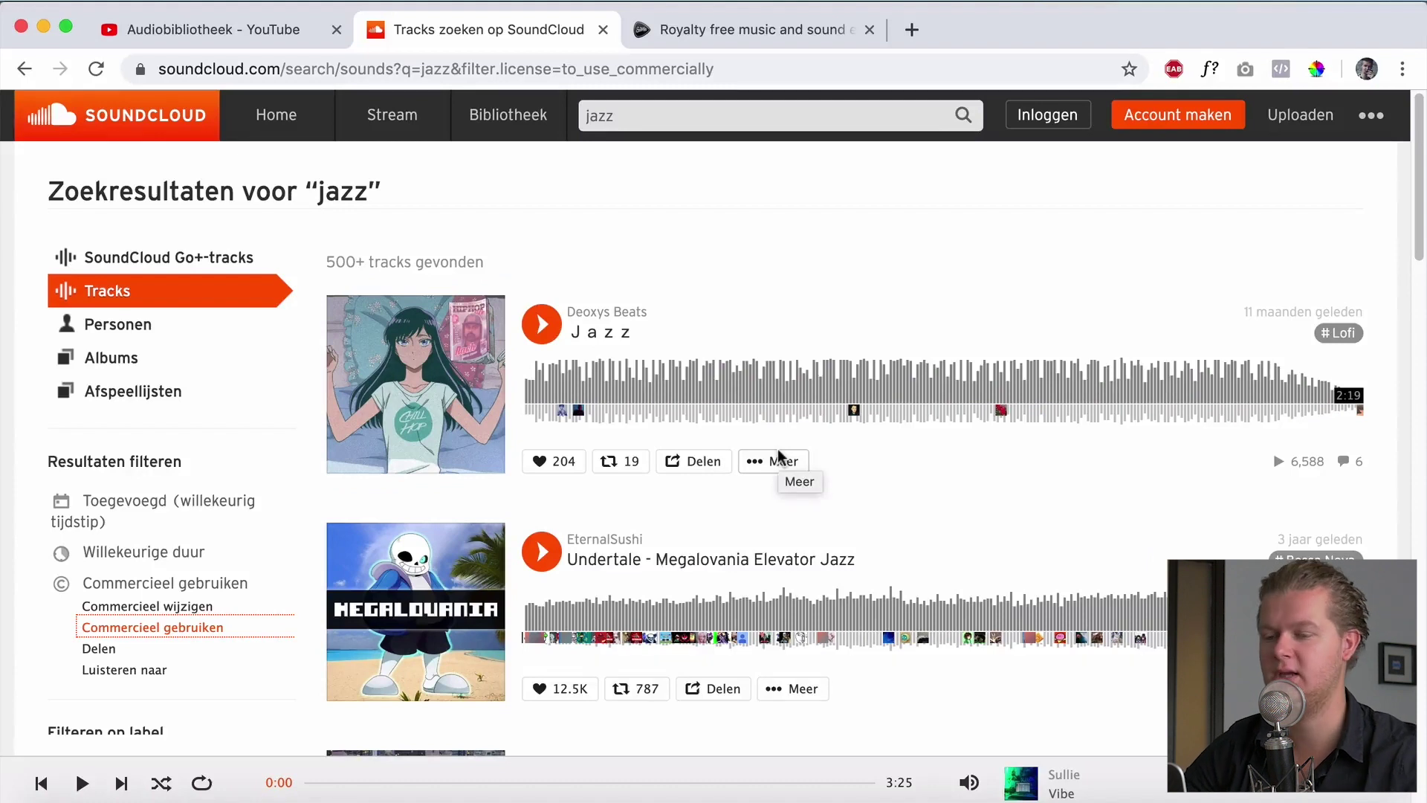
pyautogui.click(652, 390)
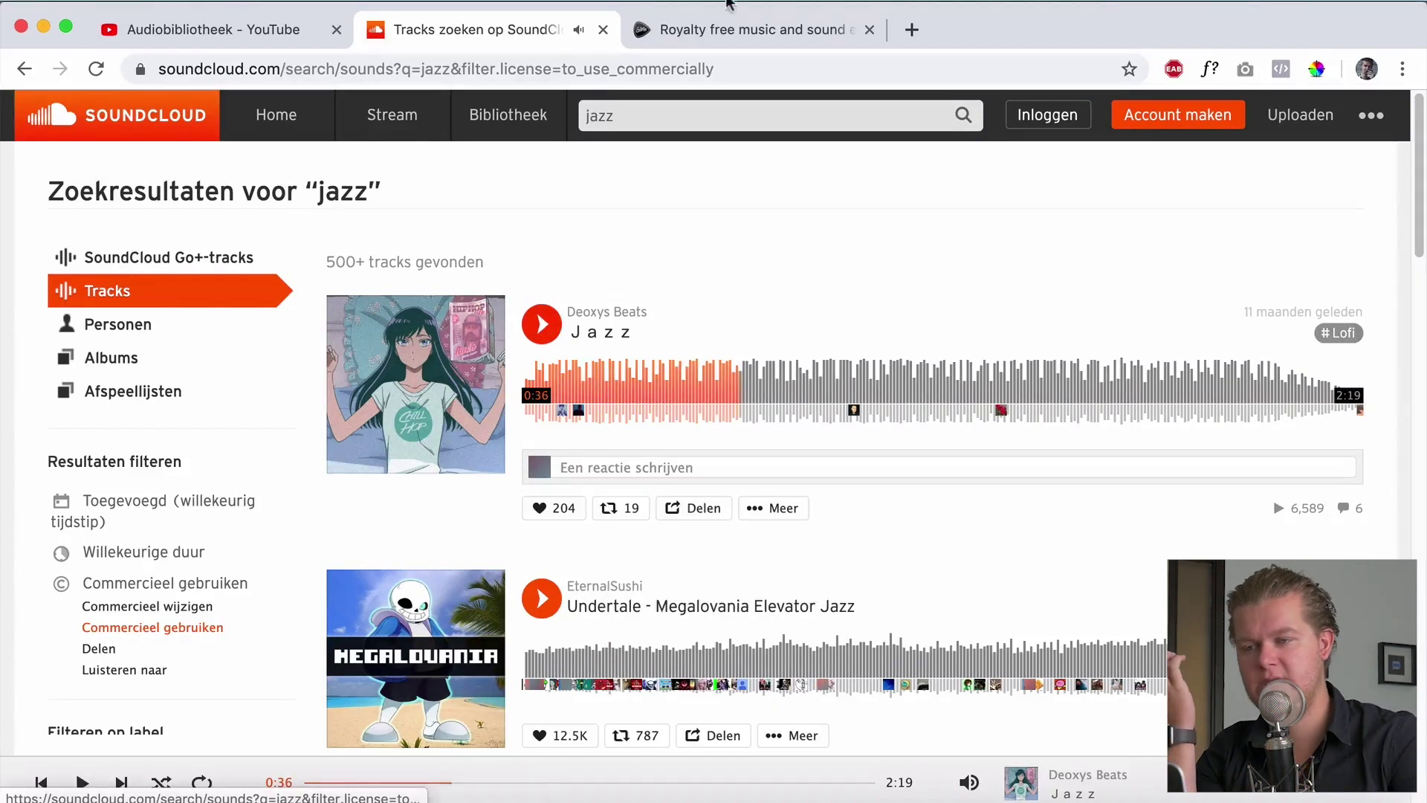
# Switch to the Epidemic Sound website.
pyautogui.click(719, 26)
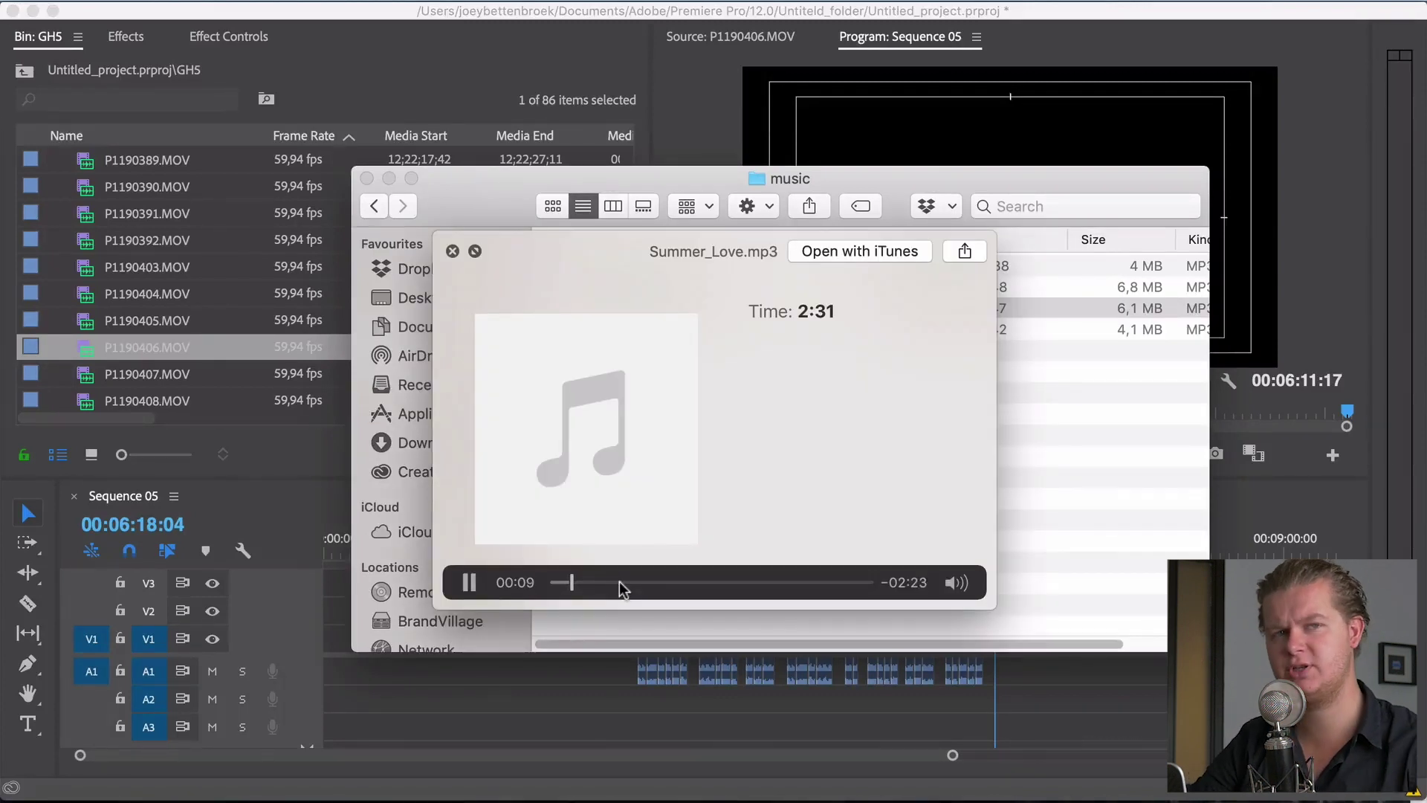
# Audition the downloaded songs in Quick Look, then select and preview Chimez.mp3.
pyautogui.press('Up')
pyautogui.click(630, 584)
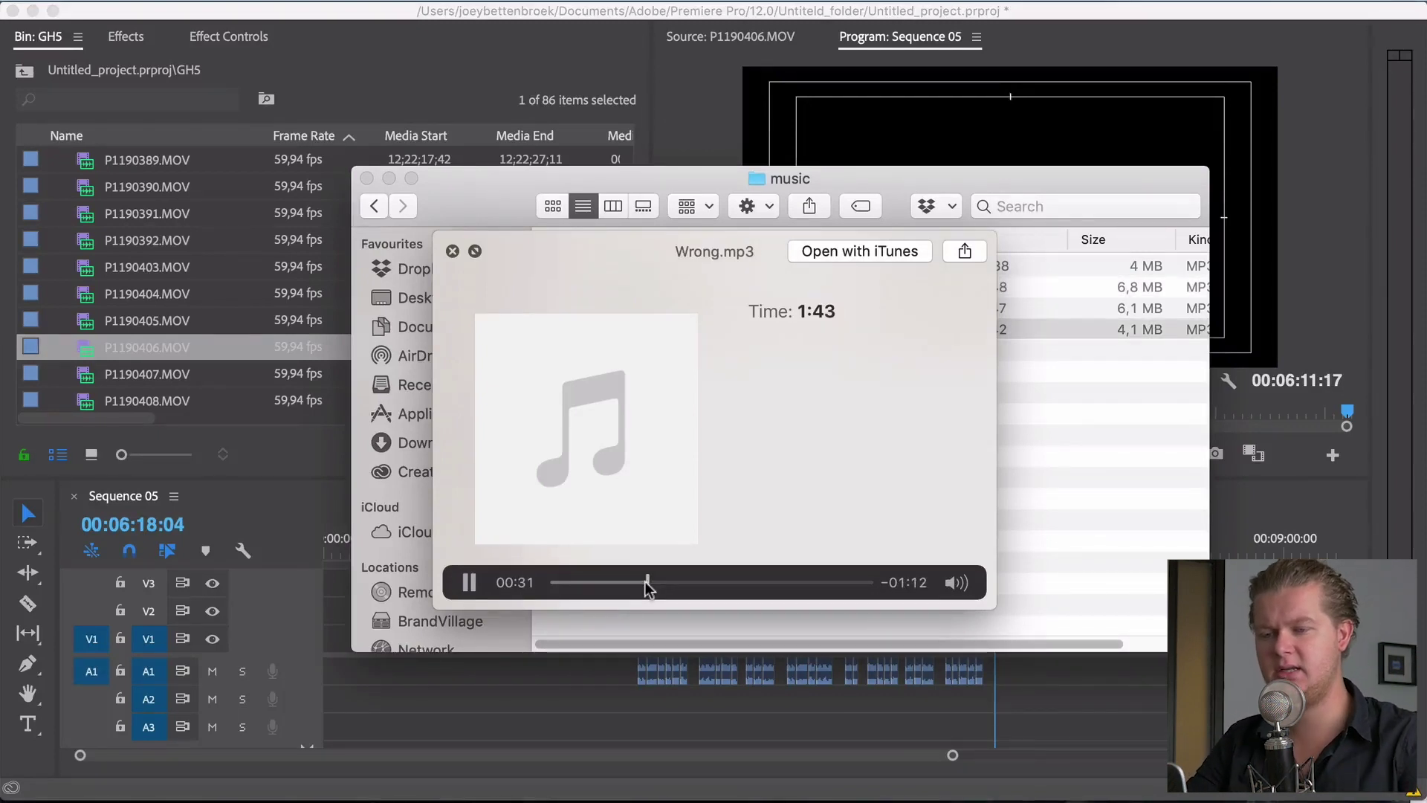
pyautogui.press('space')
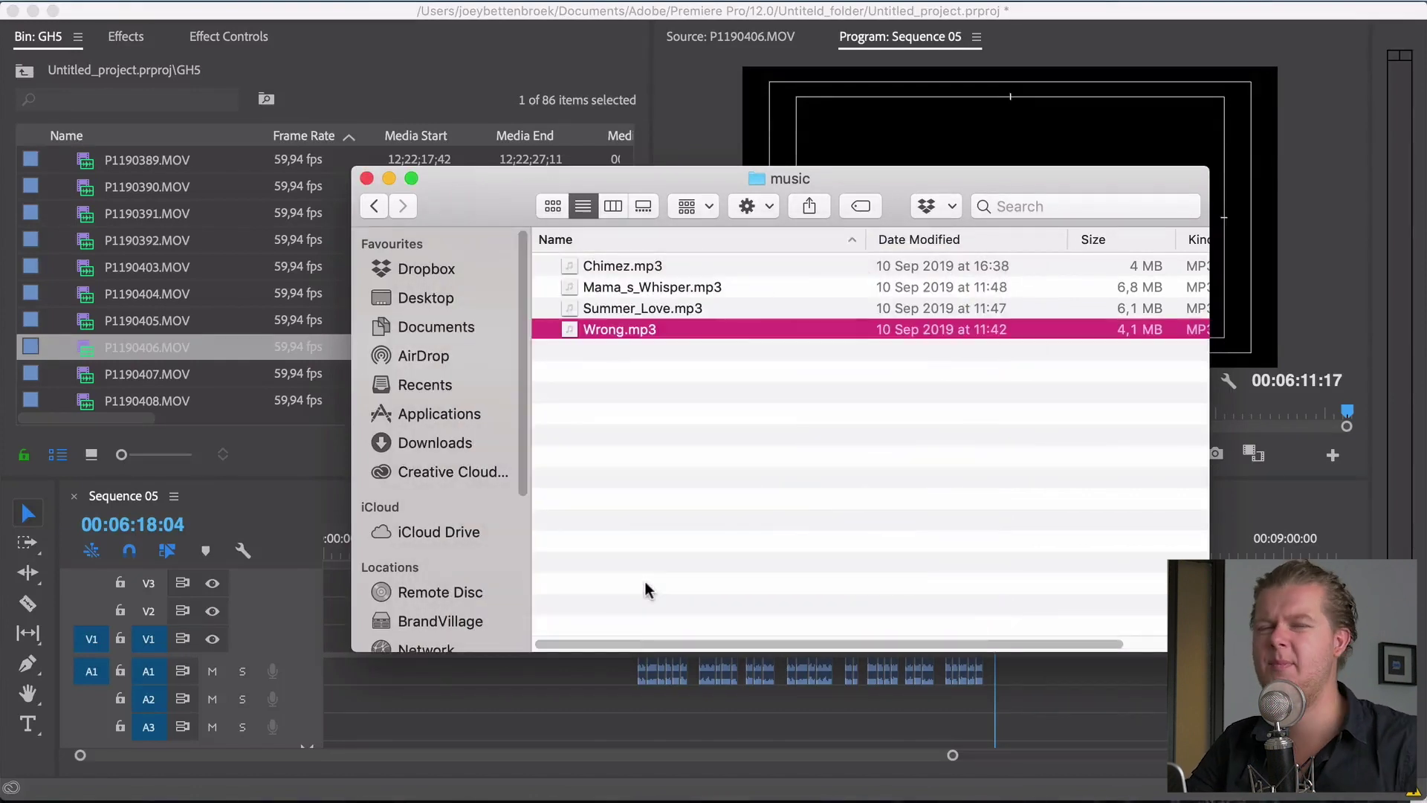
pyautogui.click(588, 267)
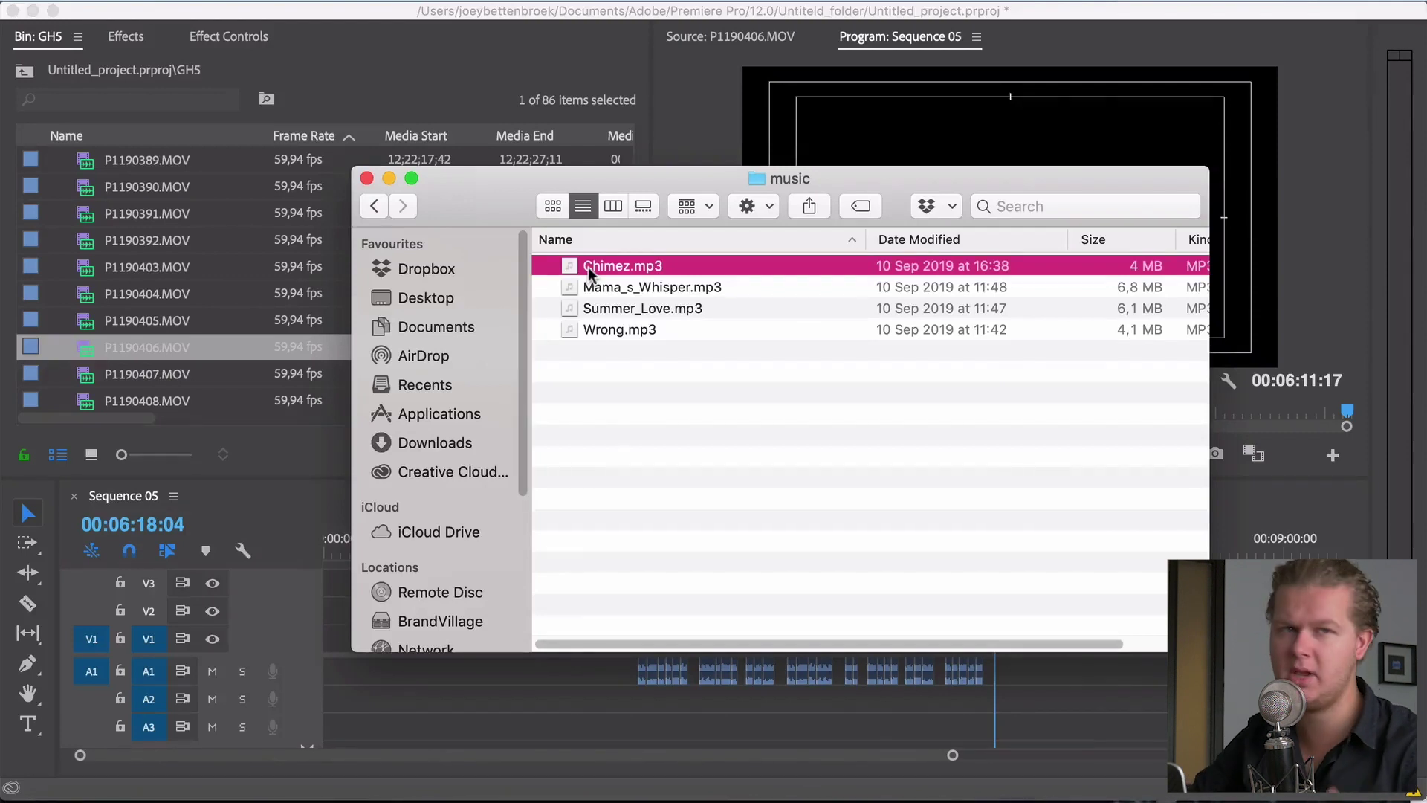
pyautogui.press('space')
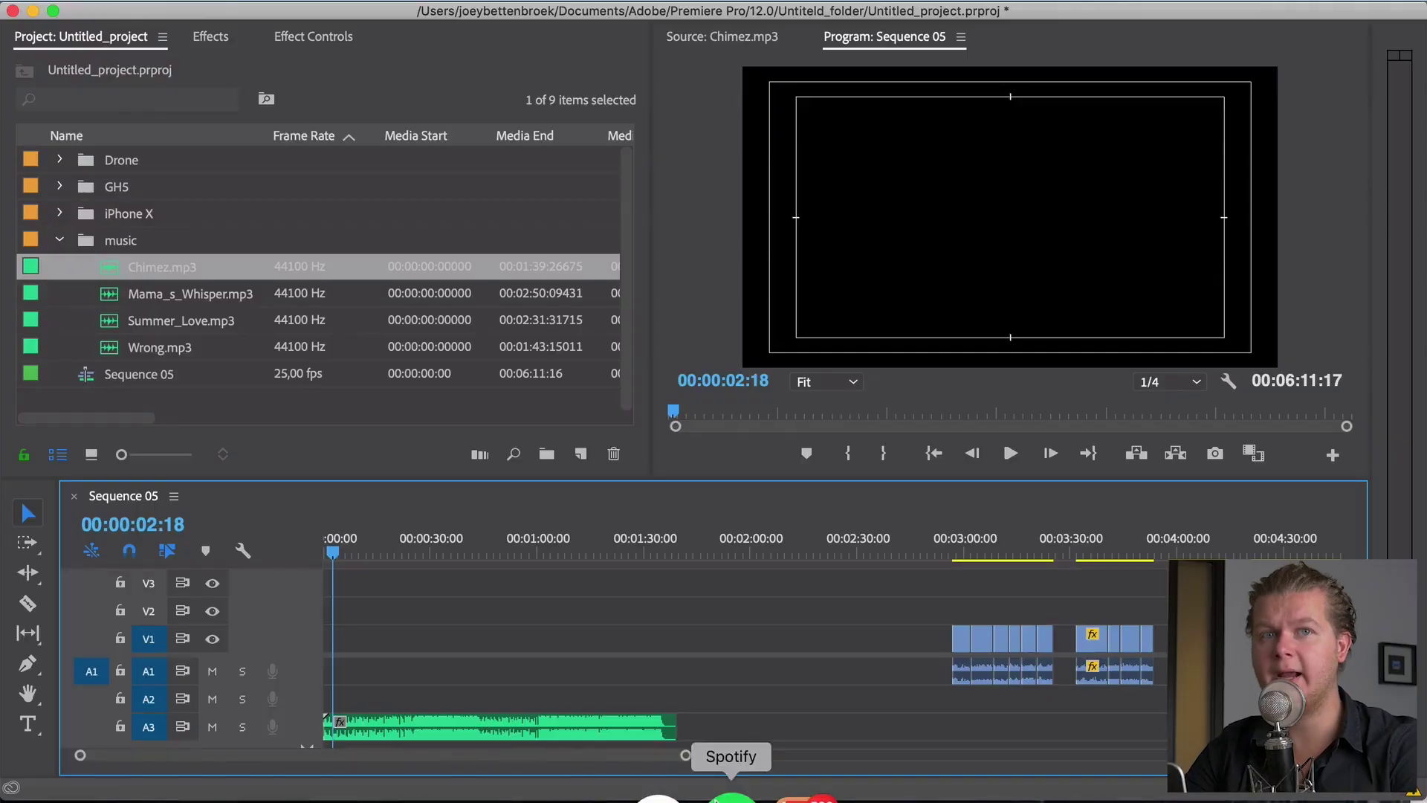
# Move the first three boat clips to the start of Sequence 05.
pyautogui.click(960, 558)
pyautogui.moveTo(907, 569); pyautogui.dragTo(327, 647)
pyautogui.press('Home')
pyautogui.press('=')
pyautogui.moveTo(324, 551)
pyautogui.mouseDown()
pyautogui.moveTo(346, 554)
pyautogui.moveTo(330, 553)
pyautogui.mouseUp()
# Play the opening over the Chimez music, then shift the second and third clips slightly later.
pyautogui.press('XF86AudioLowerVolume')
pyautogui.press('XF86AudioLowerVolume')
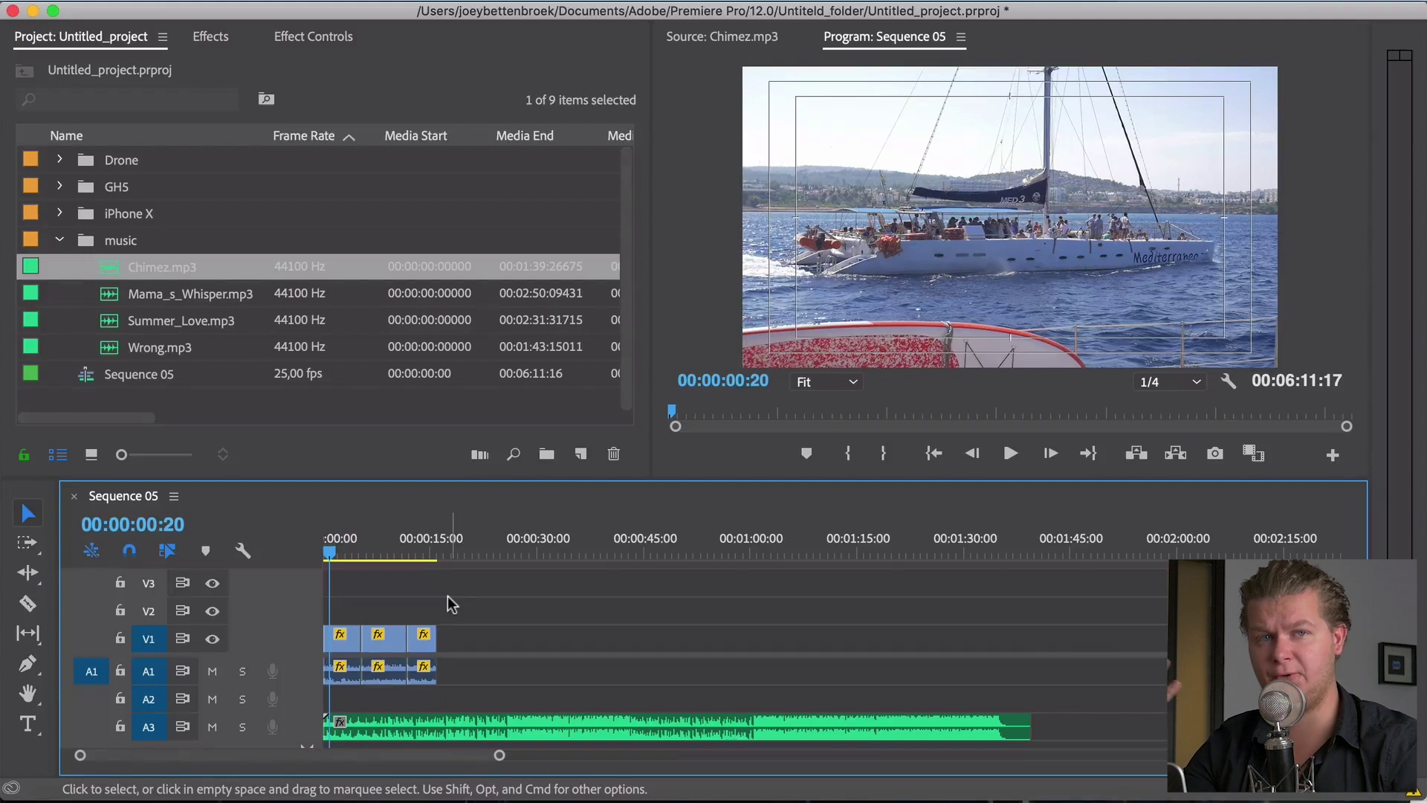
pyautogui.press('space')
pyautogui.press('XF86AudioRaiseVolume')
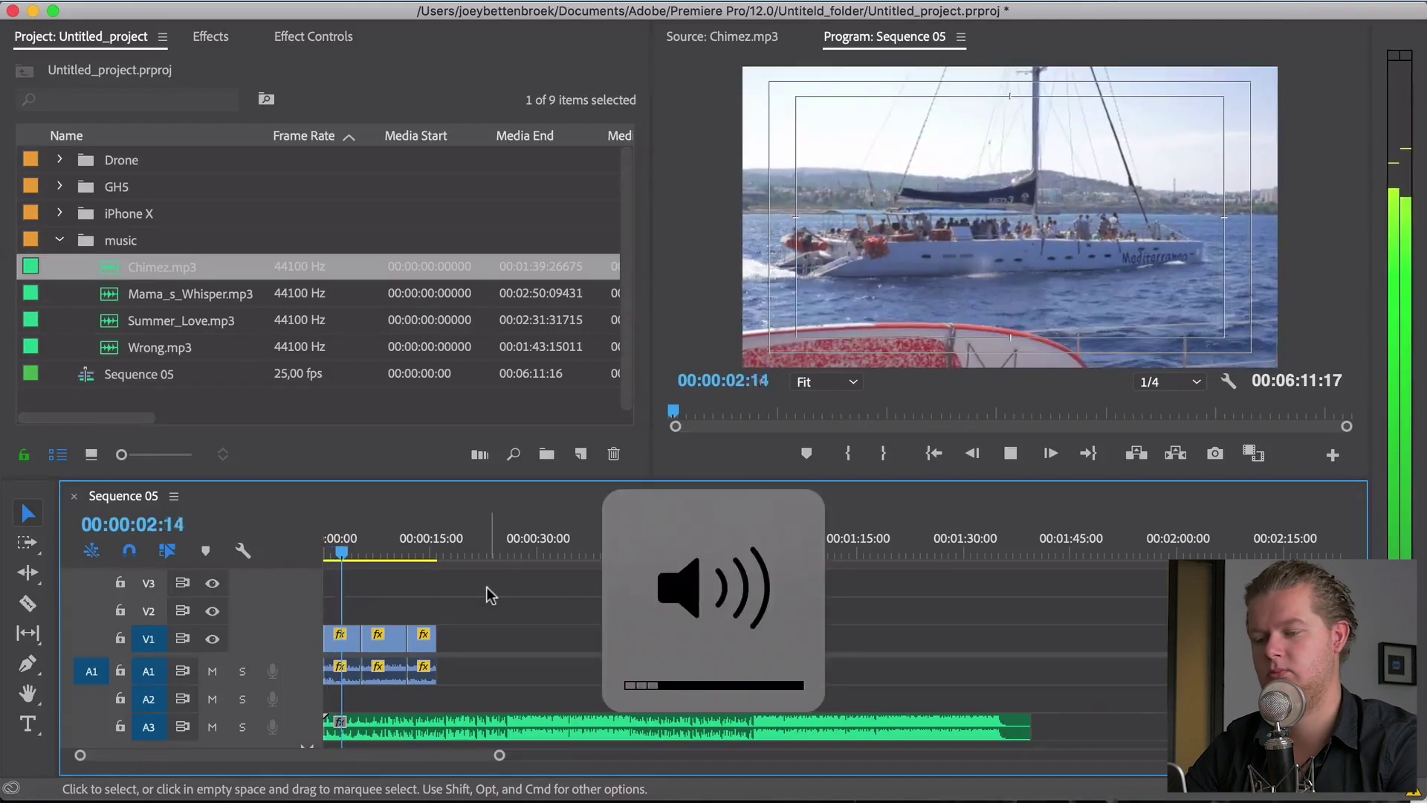
pyautogui.click(385, 554)
pyautogui.moveTo(394, 618); pyautogui.dragTo(512, 646)
pyautogui.moveTo(348, 641); pyautogui.dragTo(369, 645)
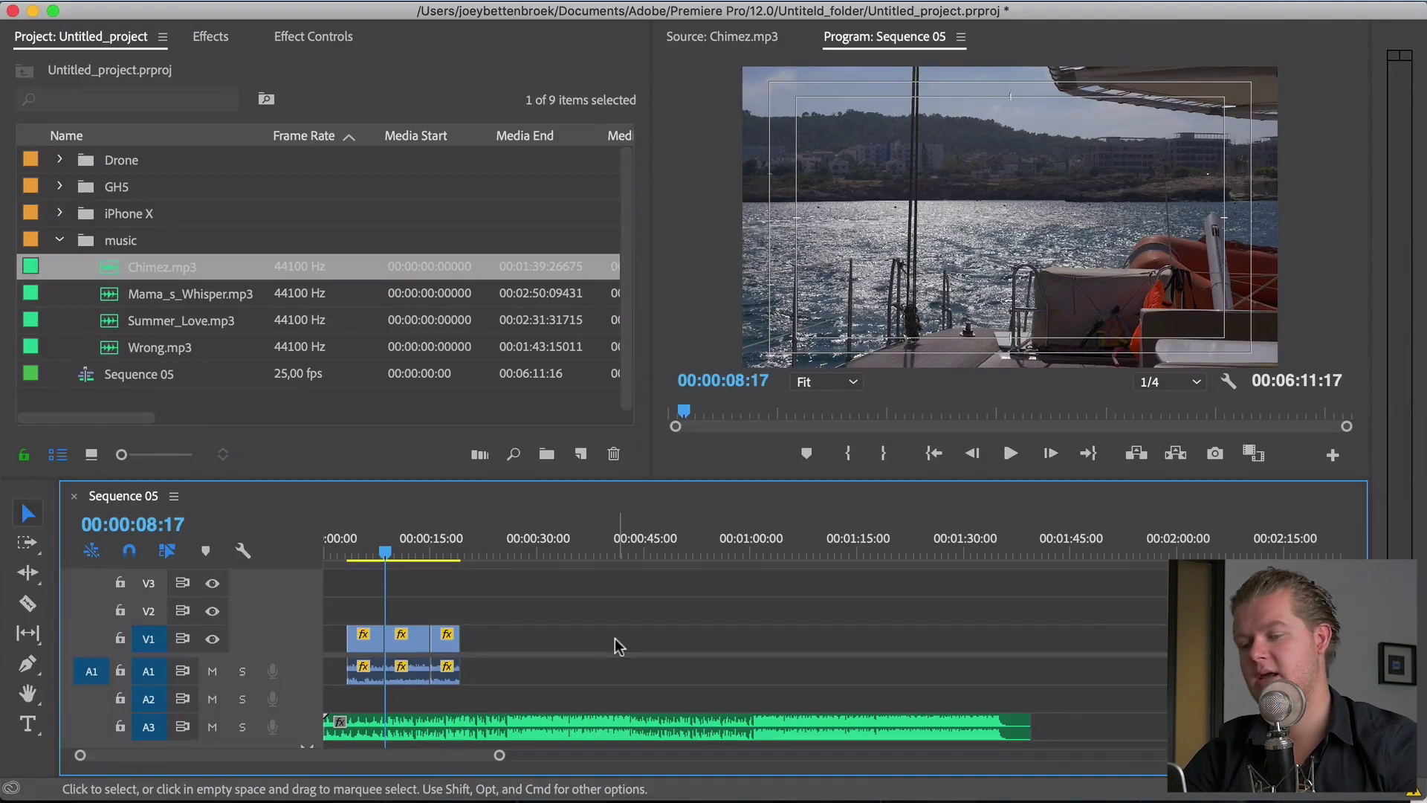
# Select the Chimez music clip on A3 and play it to tap M markers on the beats.
pyautogui.click(431, 724)
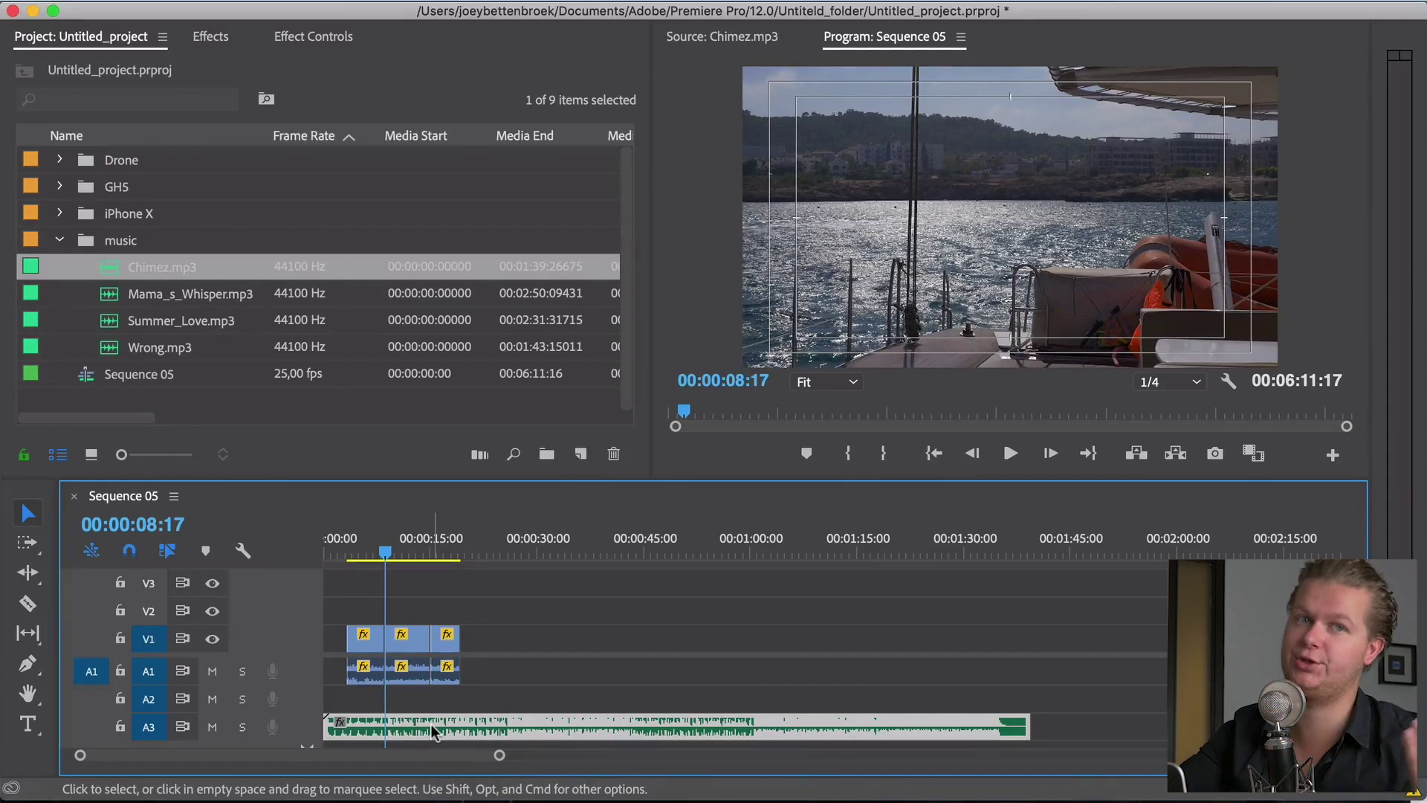
pyautogui.press('space')
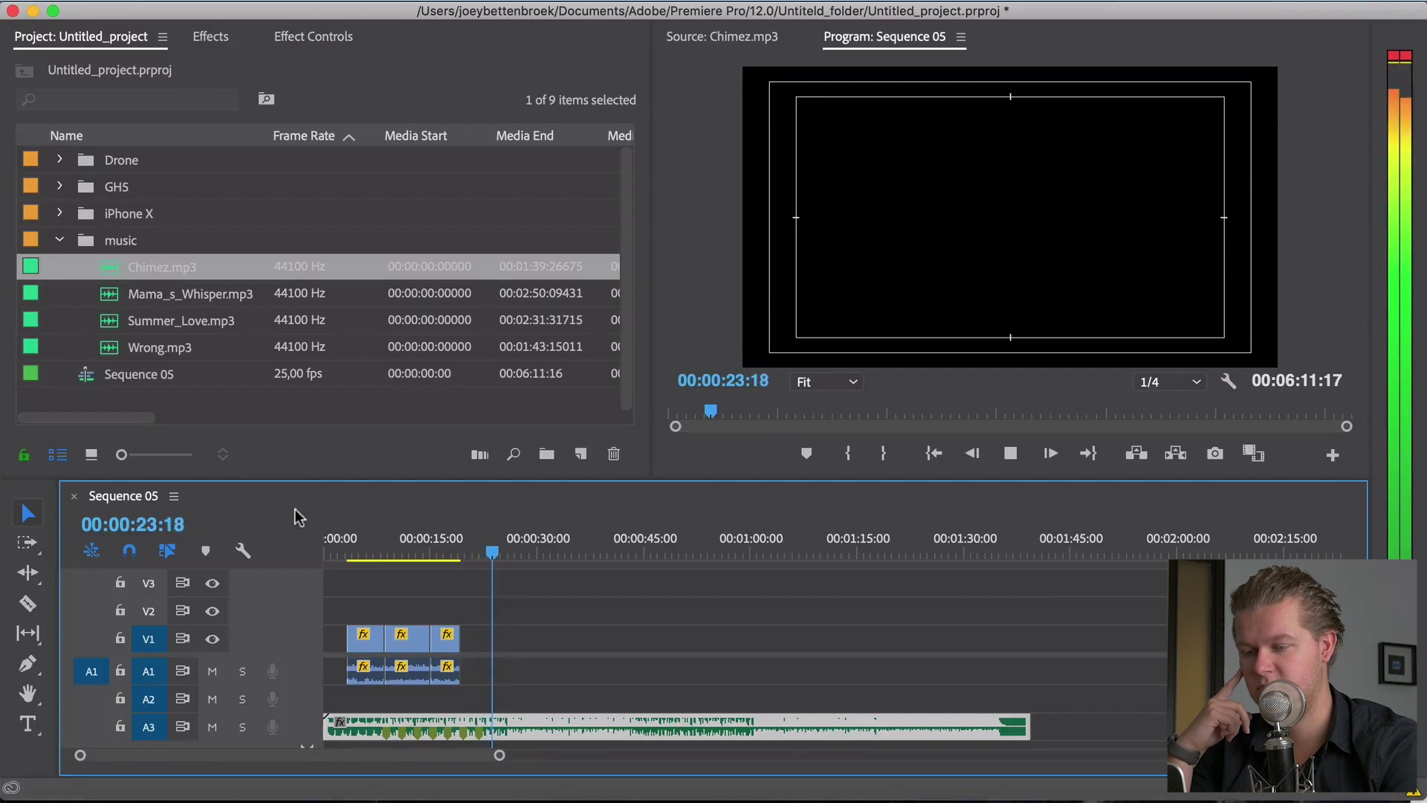
# Move the clip from near 3:20 on V1 into place after the opening shots.
pyautogui.press('space')
pyautogui.scroll(3, 669, 654)
pyautogui.scroll(-5, 866, 691)
pyautogui.moveTo(970, 606); pyautogui.dragTo(410, 651)
pyautogui.press('=')
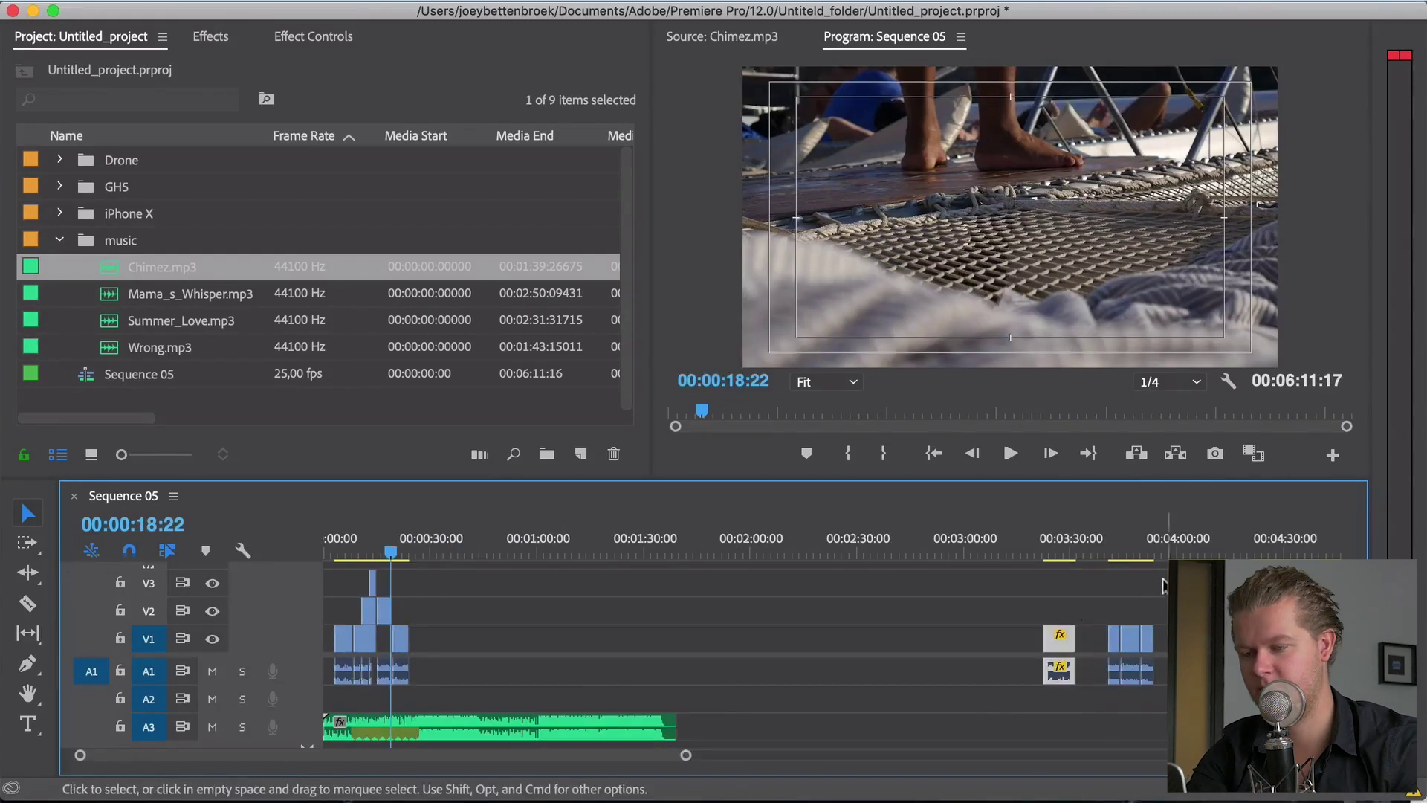
# Play back the zoomed-in opening of Sequence 05 against the music, with clip names readable.
pyautogui.press('=')
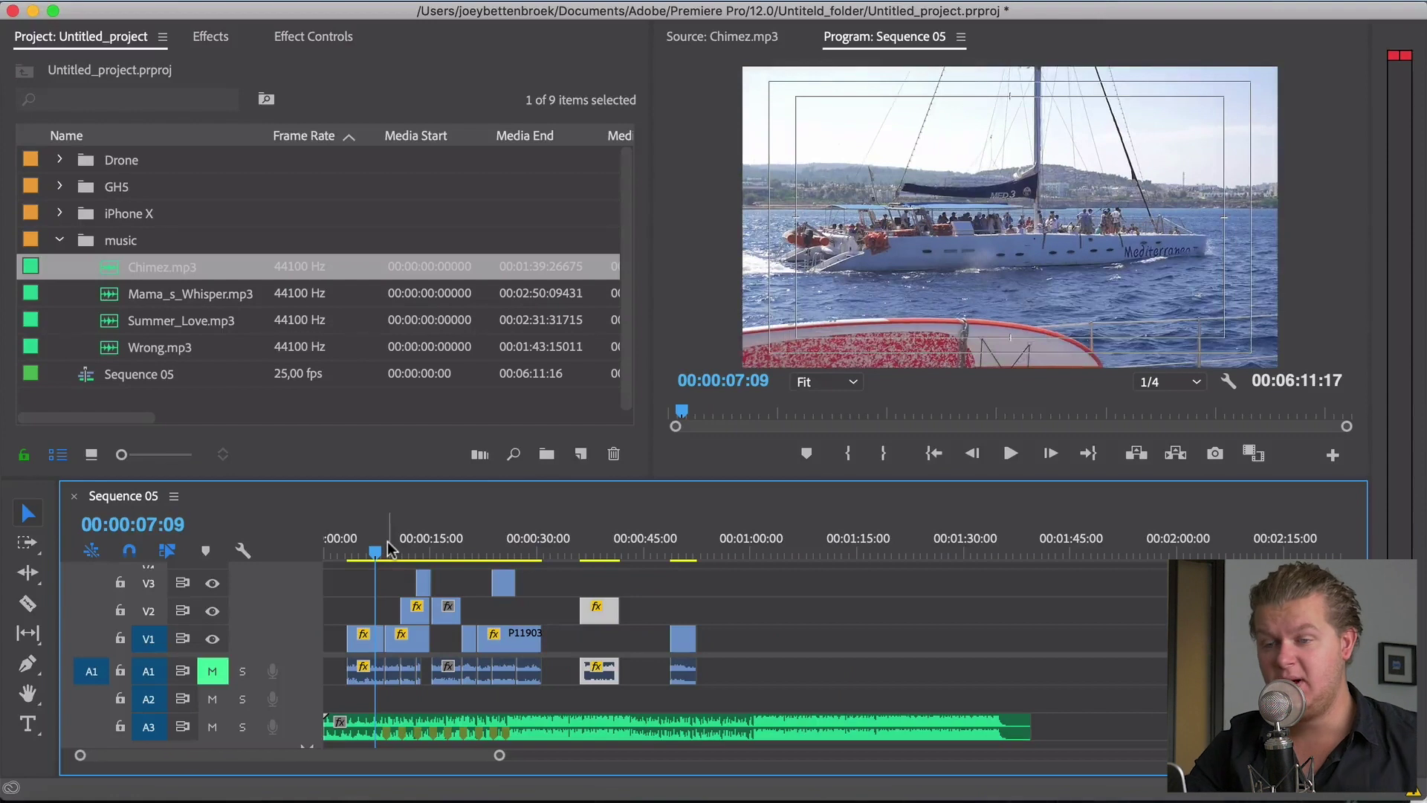
pyautogui.press('space')
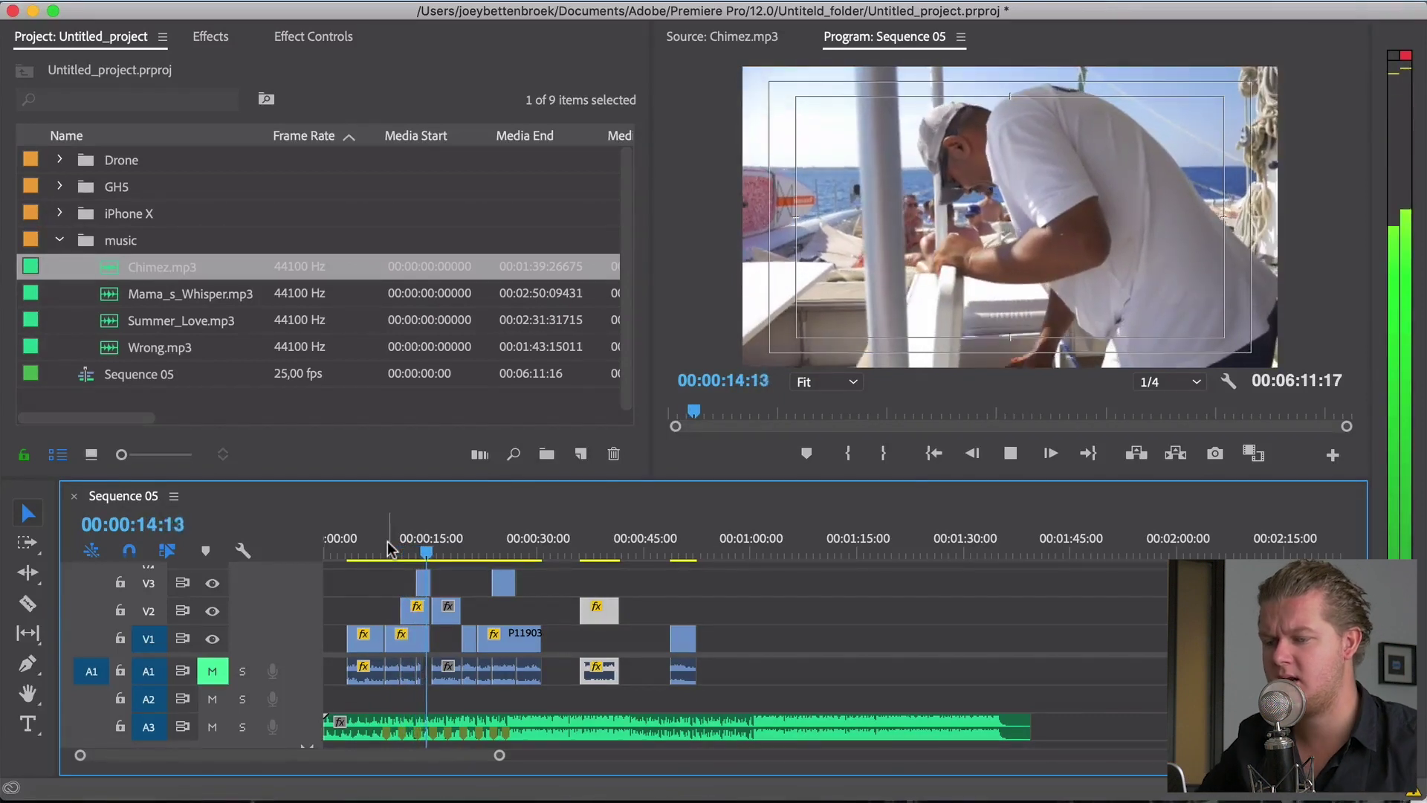
pyautogui.press('space')
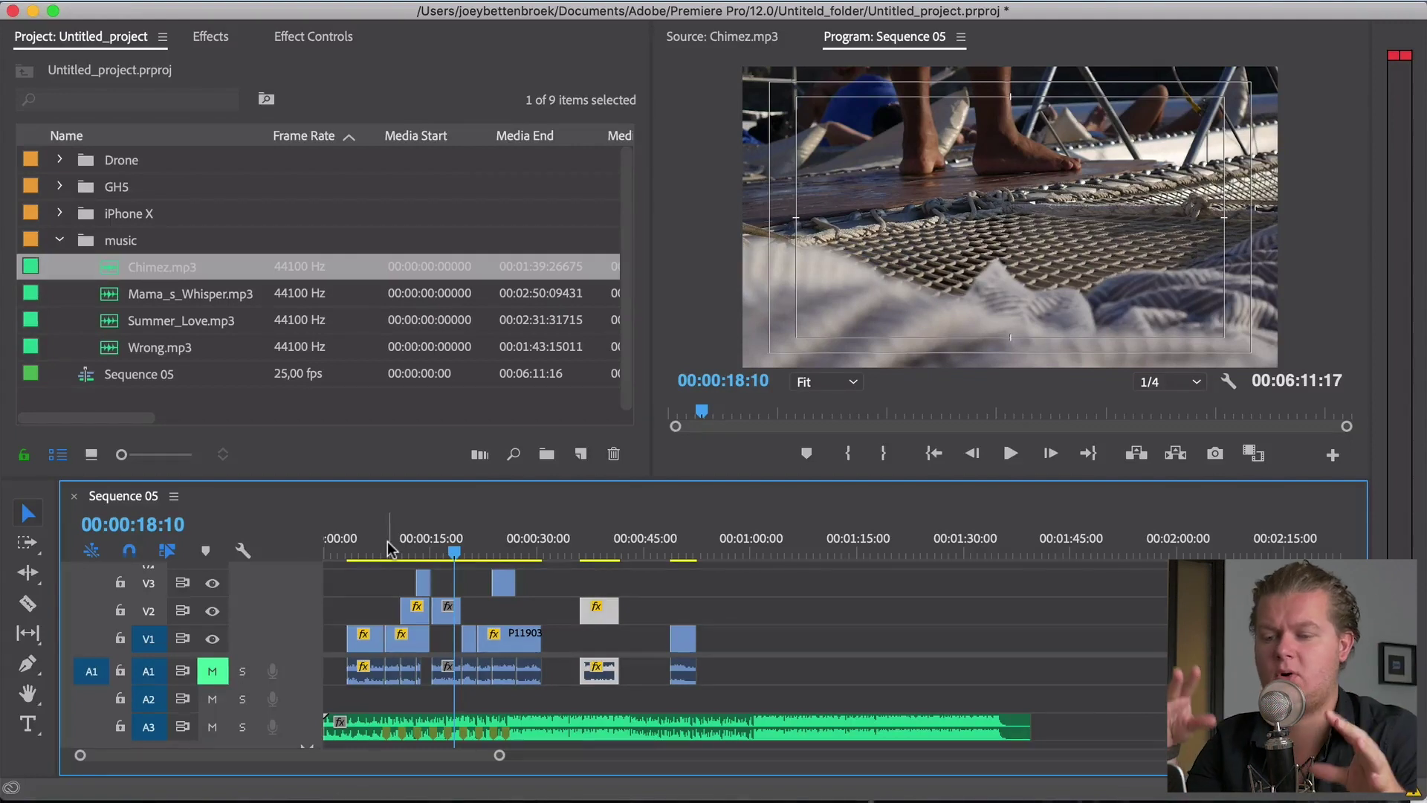
pyautogui.press('=')
pyautogui.press('=')
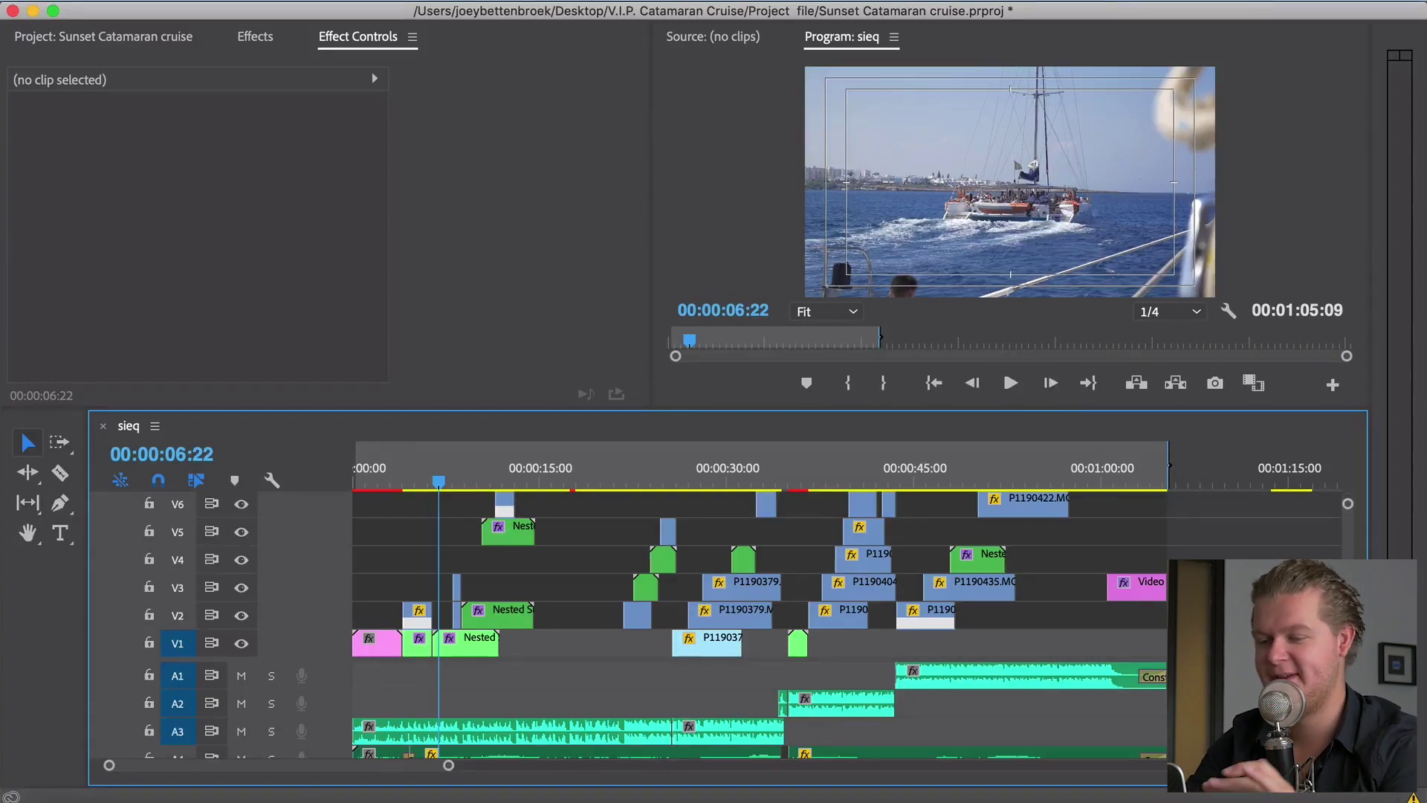
# Play the opening title from the sequence start, then scrub to the cut near 17 seconds.
pyautogui.click(372, 482)
pyautogui.press('space')
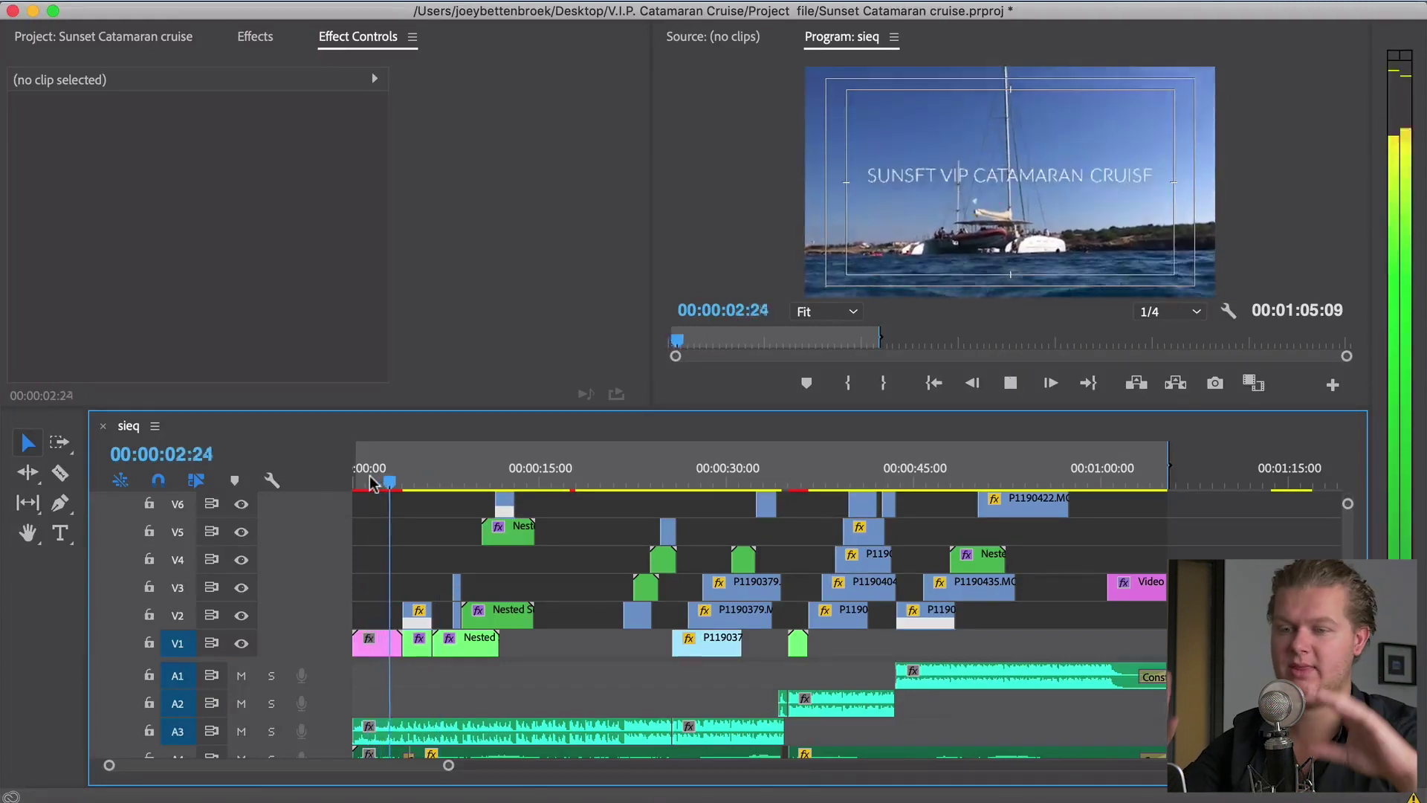
pyautogui.click(453, 474)
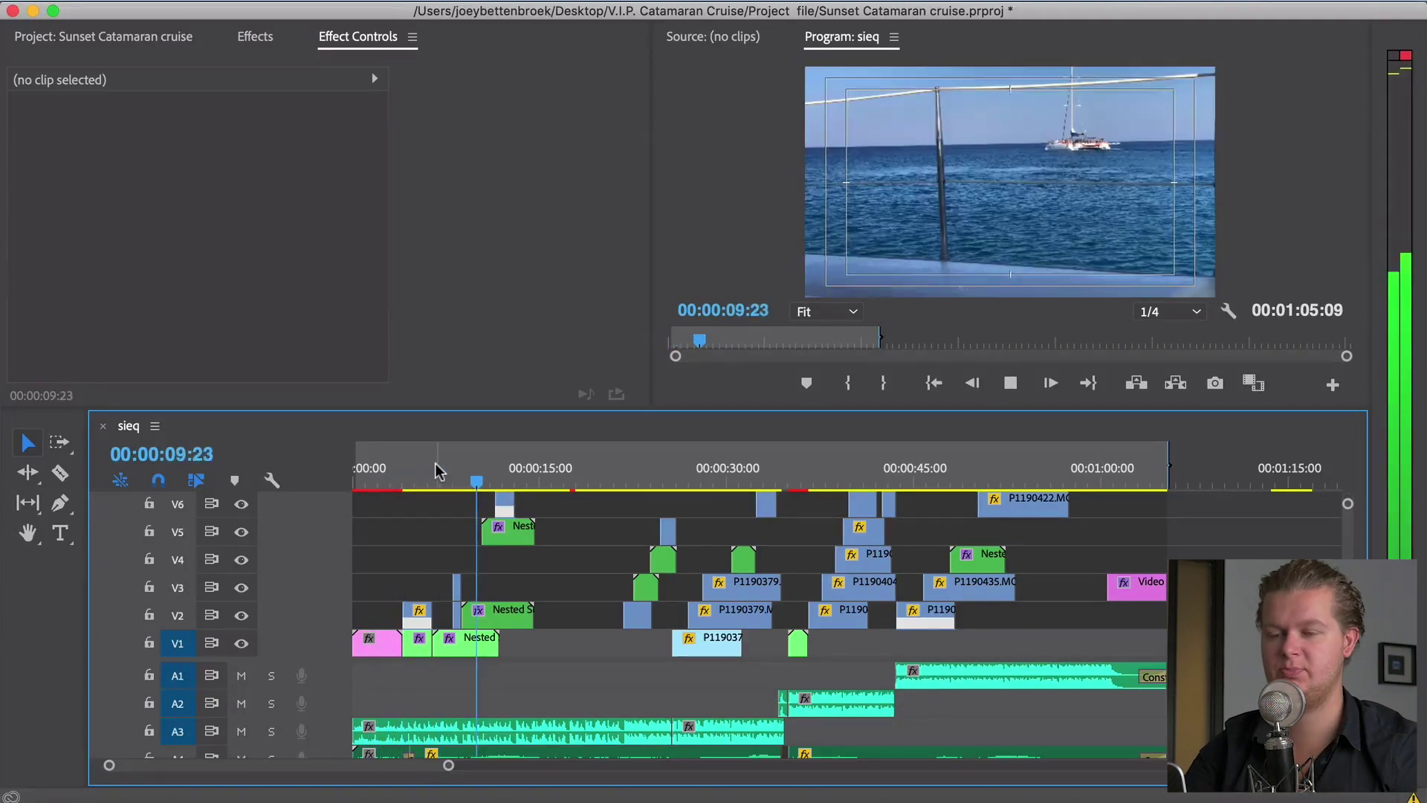
pyautogui.press('space')
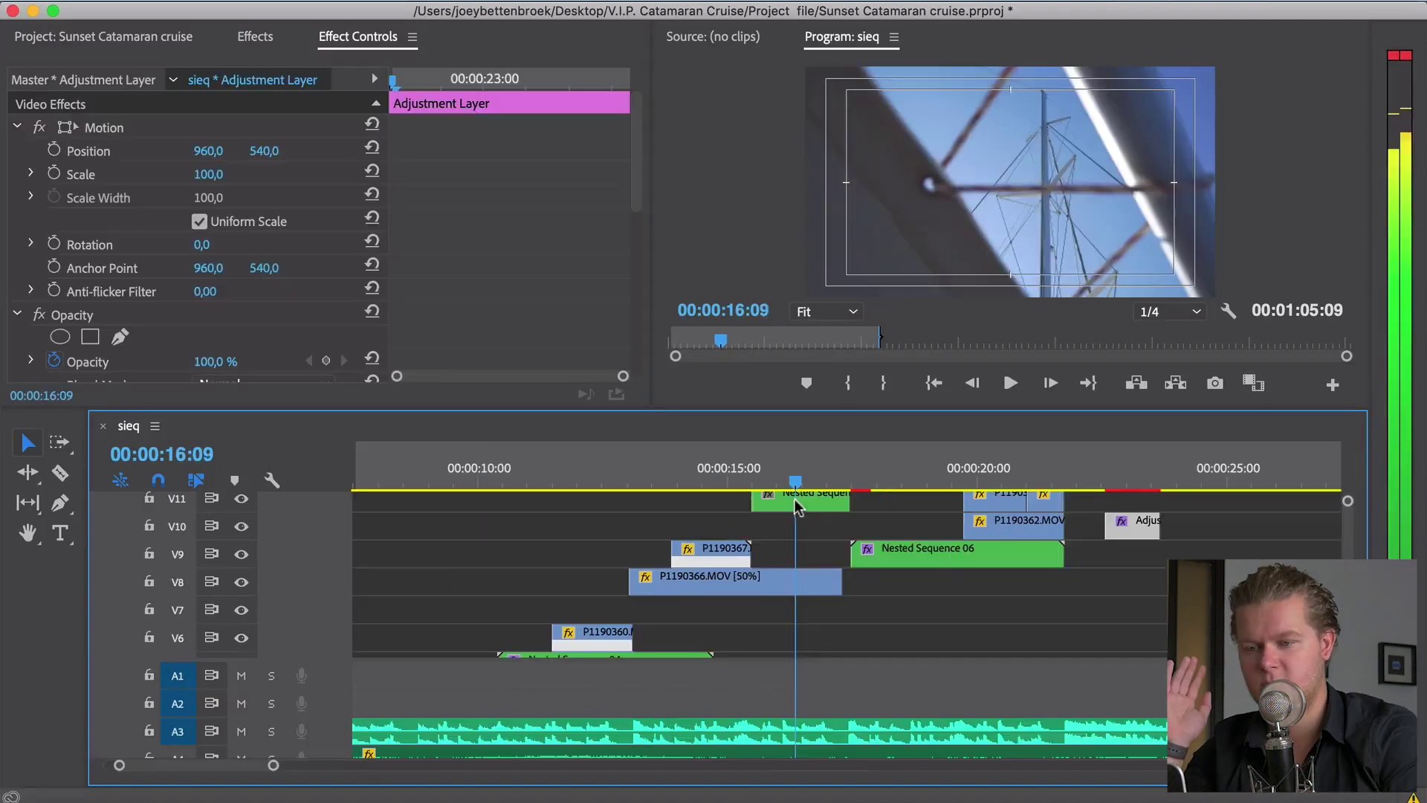
pyautogui.moveTo(807, 489); pyautogui.dragTo(924, 493)
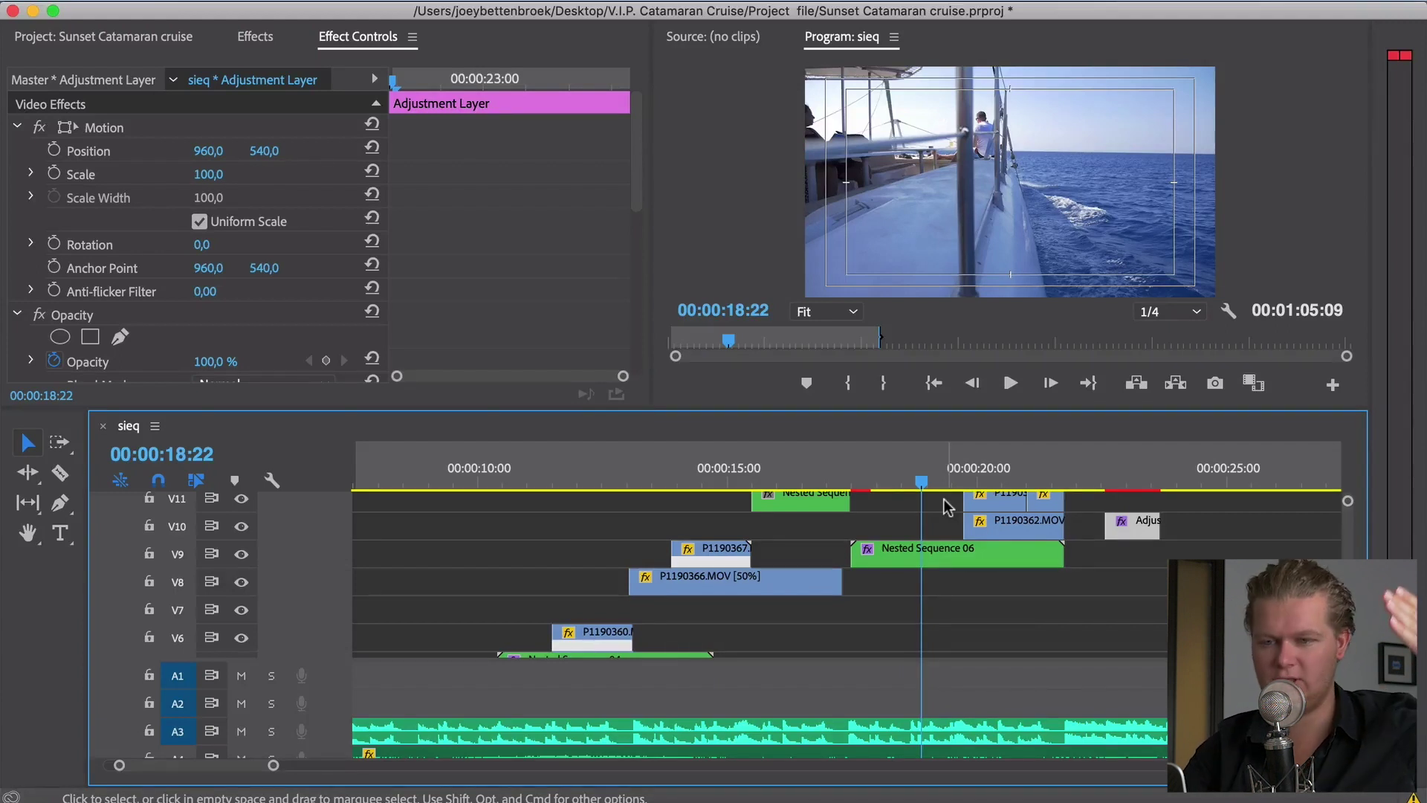
# Undo to return the V10 adjustment layer to about 16:17 over the Nested Sequence 06 cut, then preview it.
pyautogui.press('super+z')
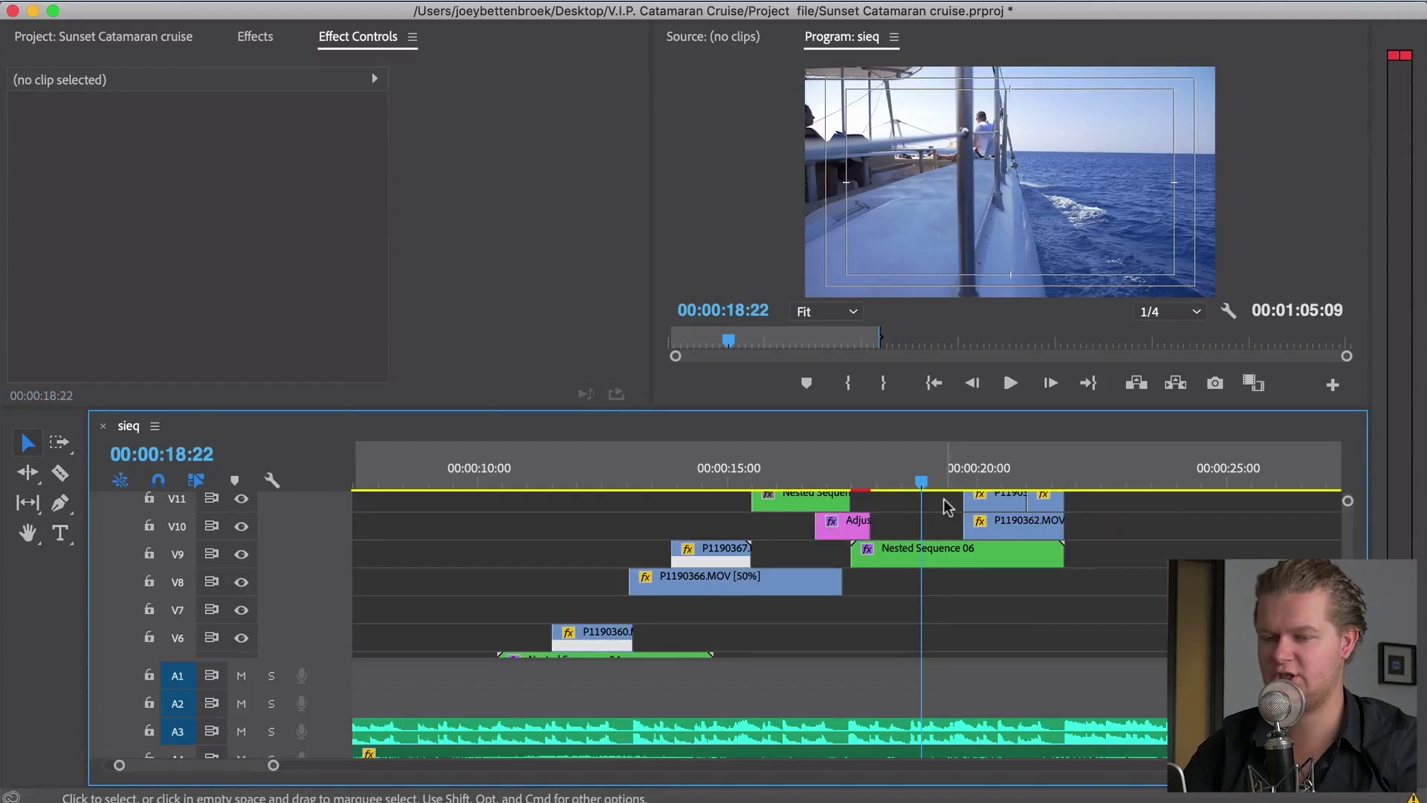
pyautogui.click(812, 476)
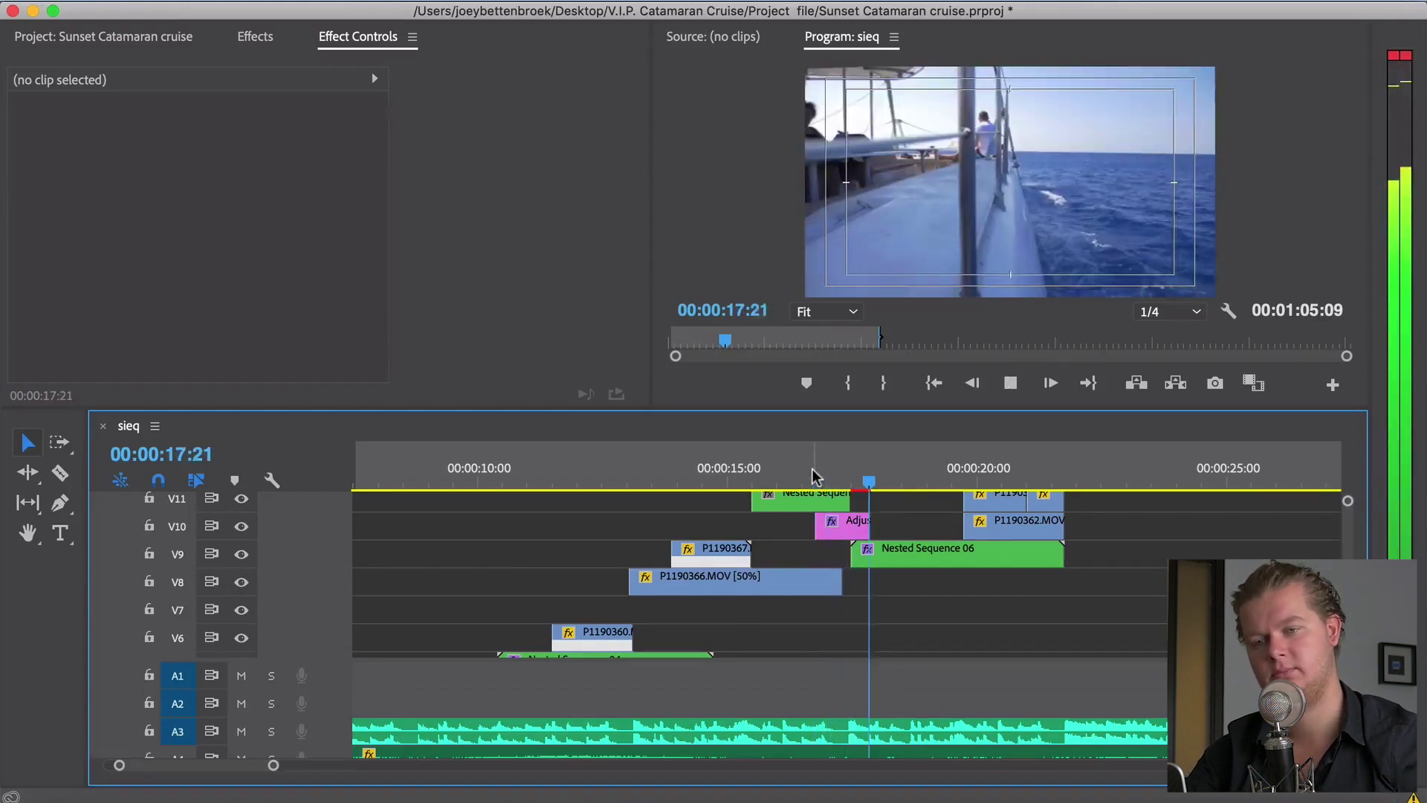
pyautogui.press('space')
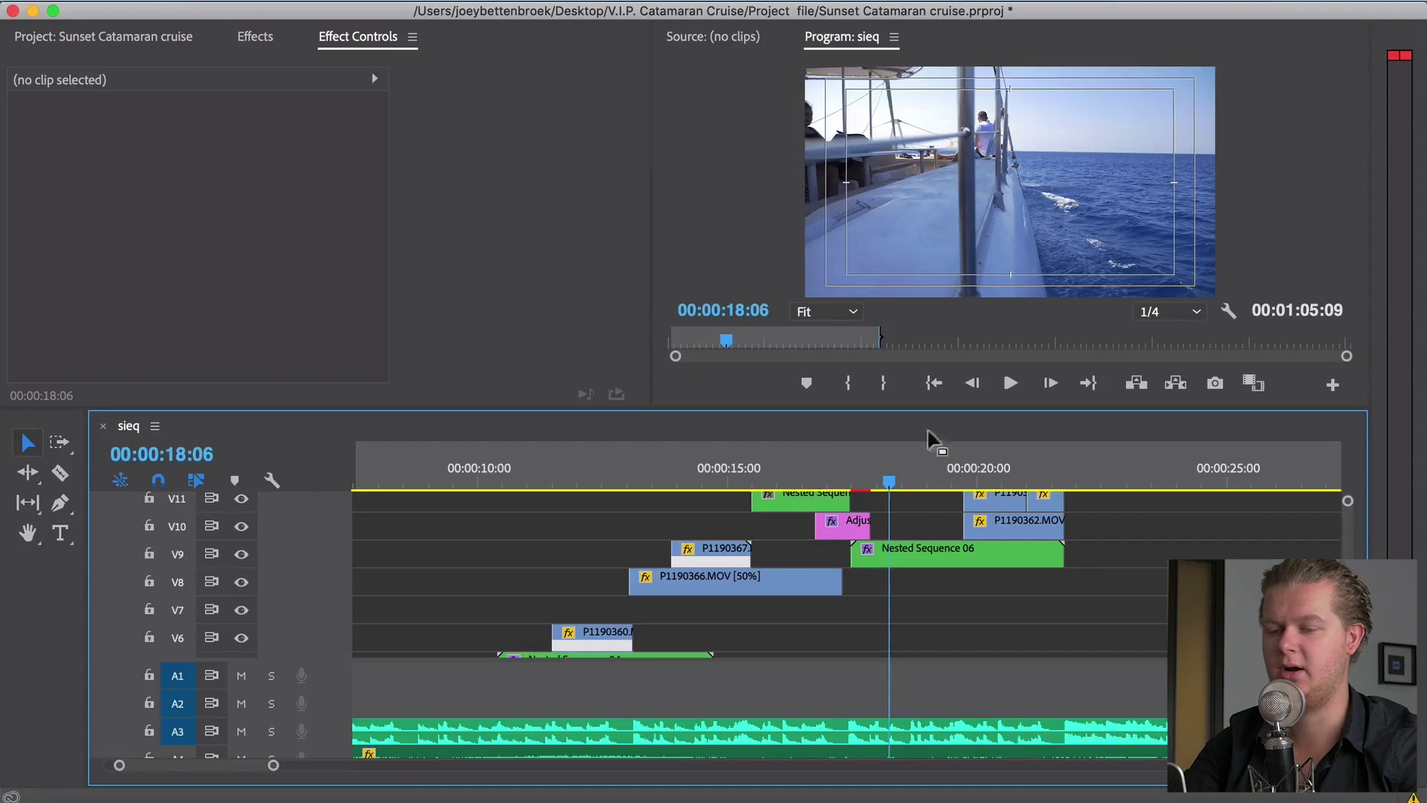
pyautogui.press('-')
pyautogui.click(969, 467)
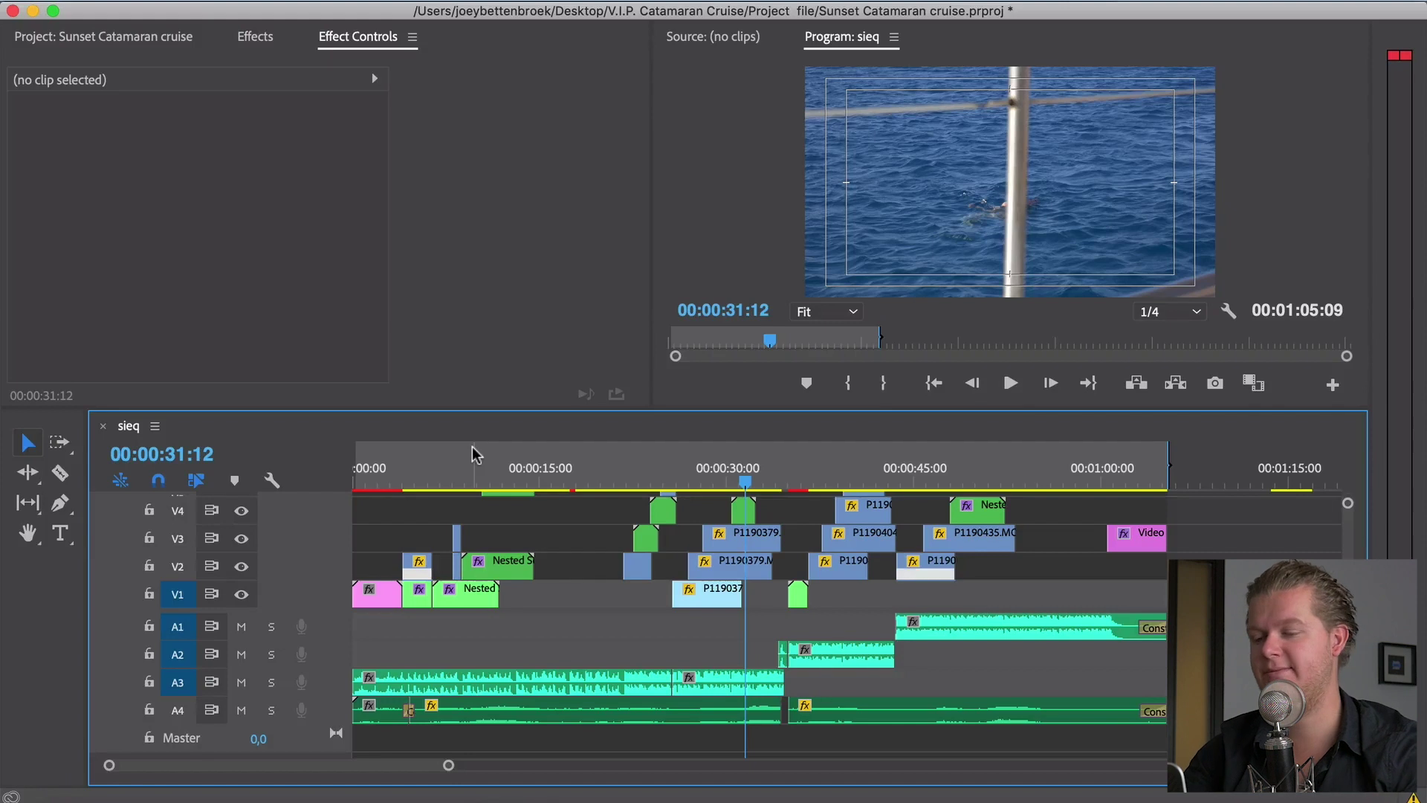
# Solo the A4 waves sound effect, play it alone, then move the playhead onto the V12 adjustment layers.
pyautogui.click(471, 454)
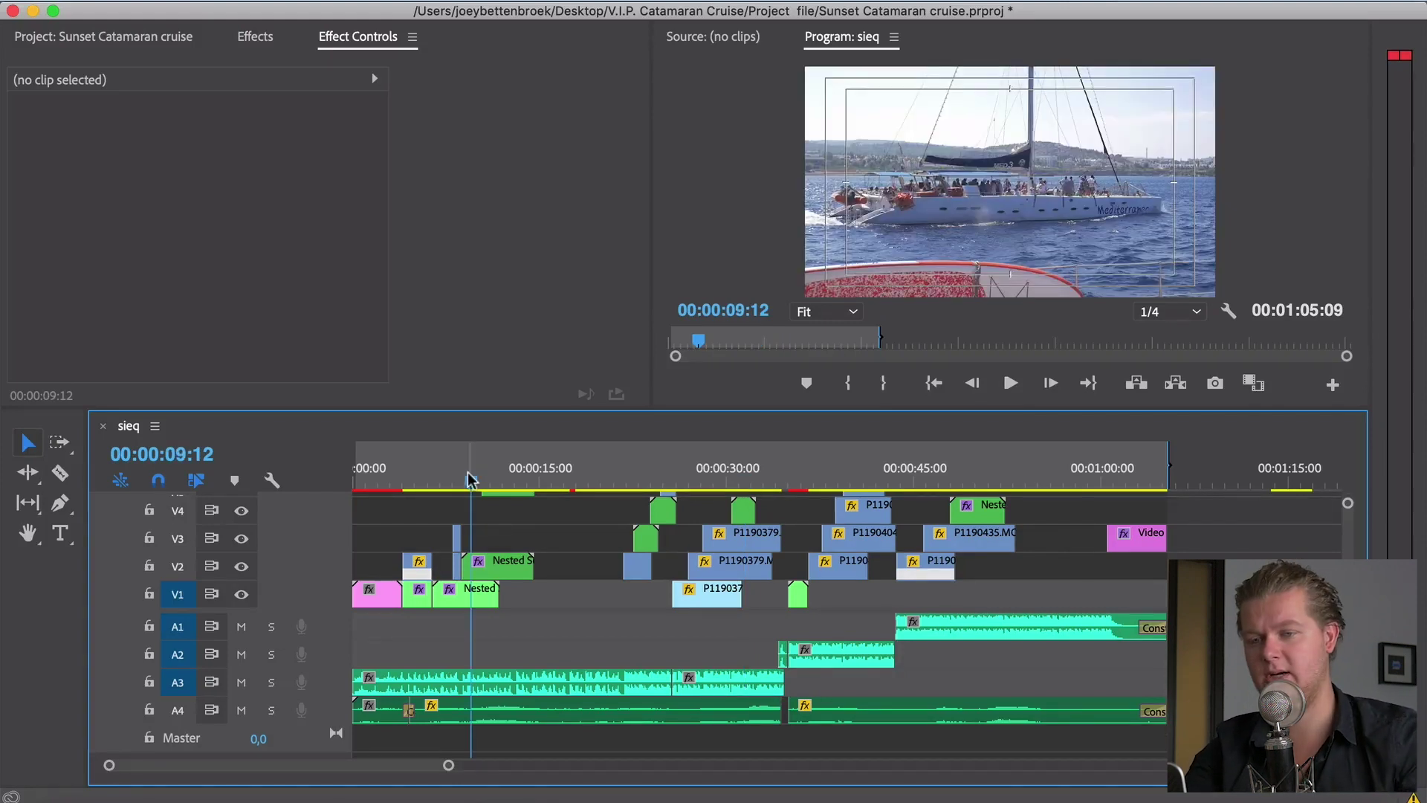
pyautogui.moveTo(470, 480); pyautogui.dragTo(480, 479)
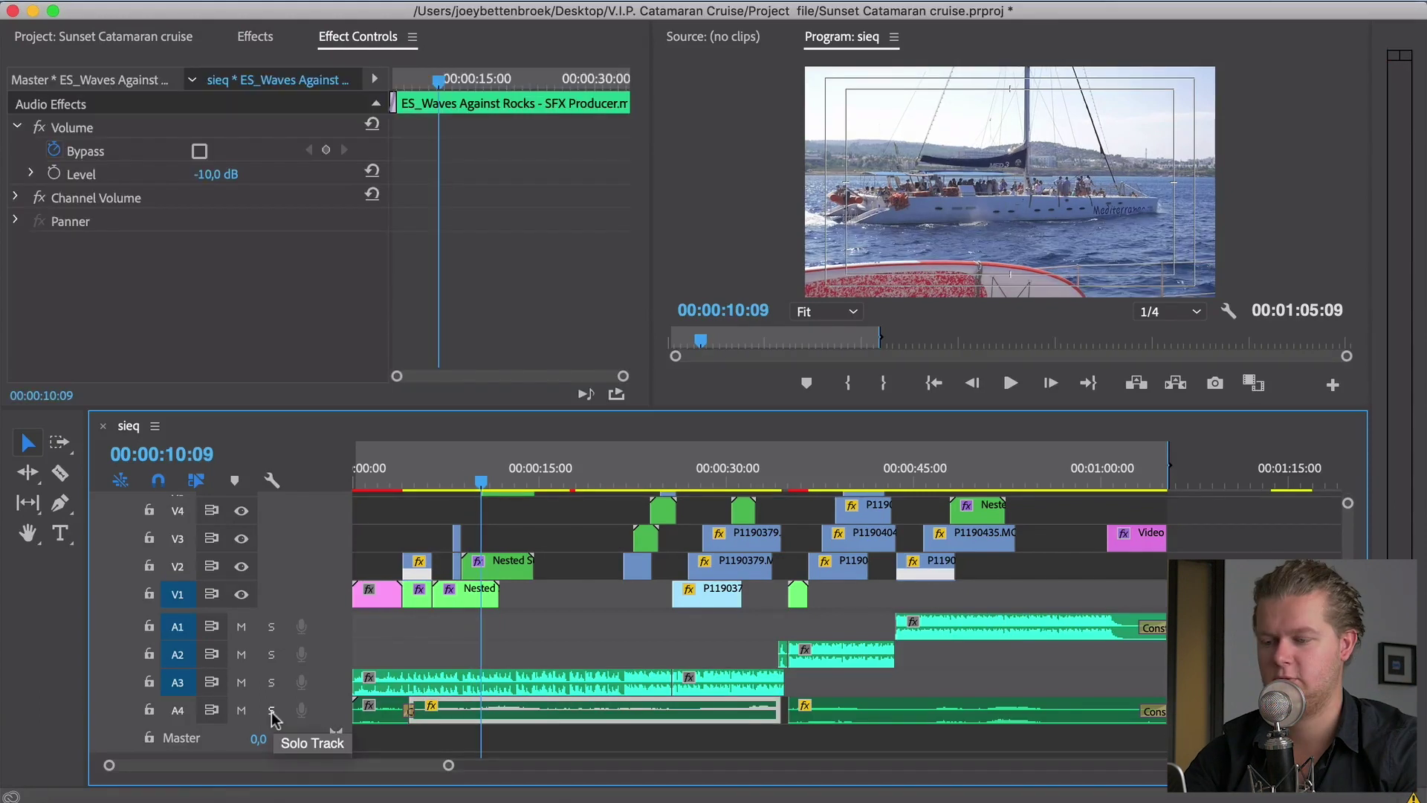
pyautogui.click(272, 712)
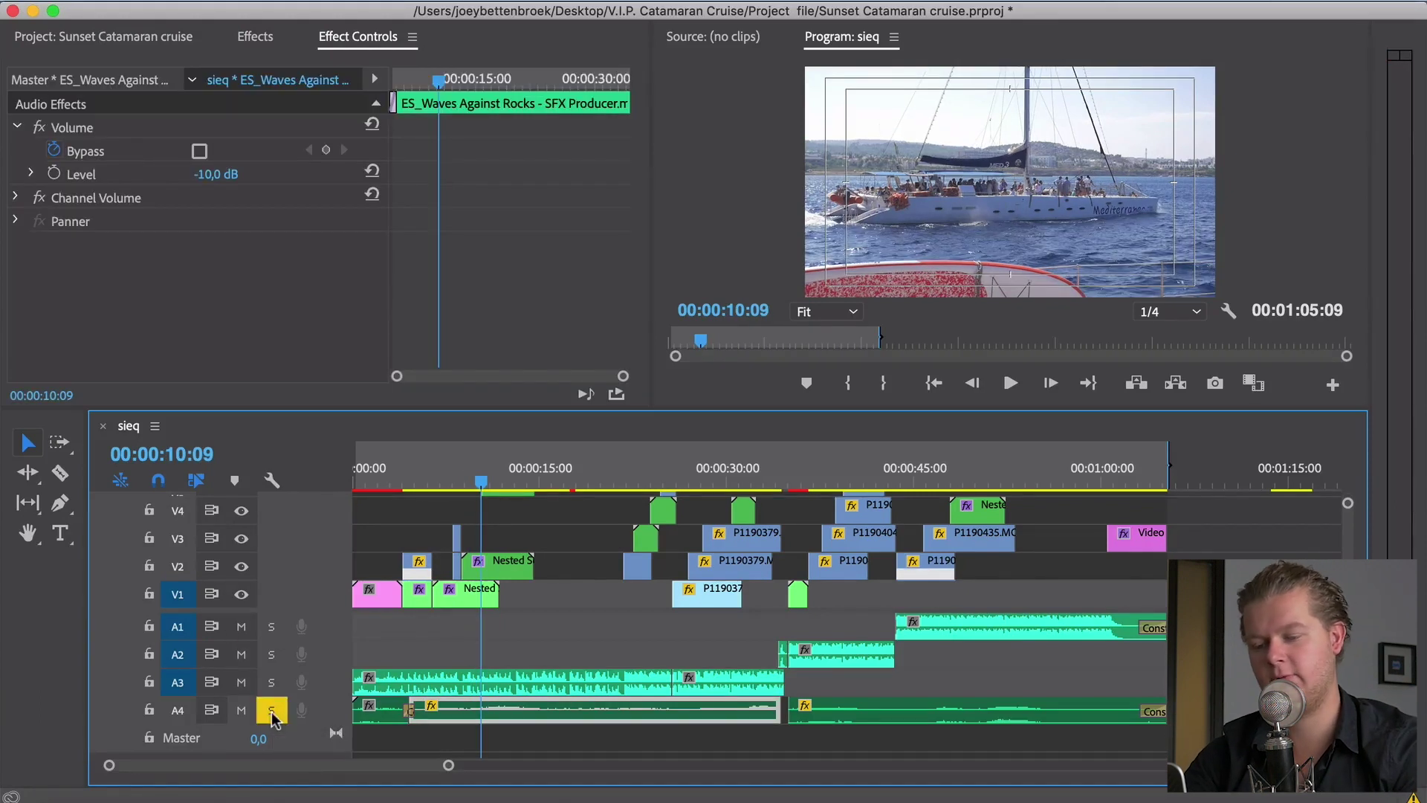
pyautogui.press('space')
pyautogui.press('XF86AudioRaiseVolume')
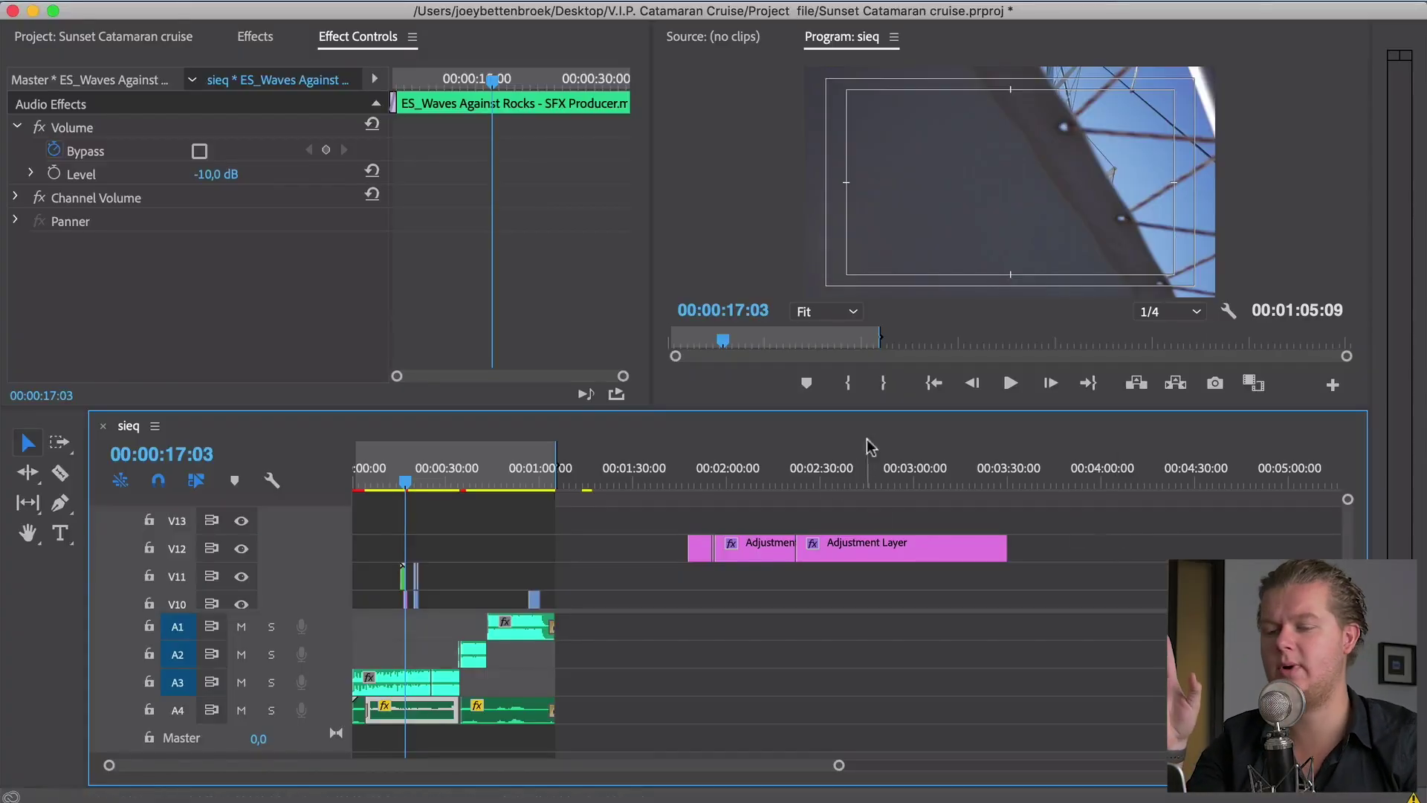
pyautogui.click(865, 474)
# Drag the three V12 adjustment layers back to 00:00 and fit the whole sequence in view.
pyautogui.click(873, 547)
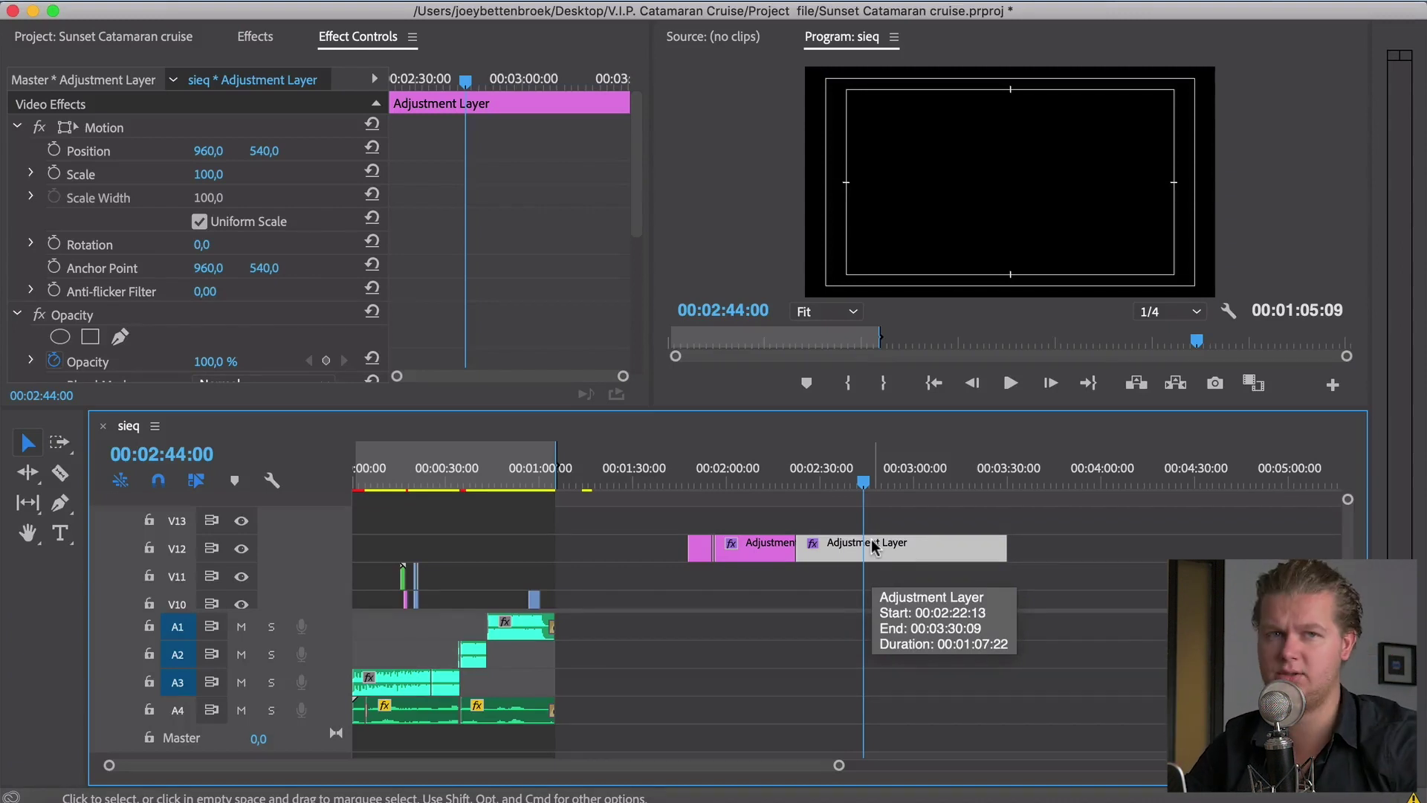
pyautogui.moveTo(888, 517); pyautogui.dragTo(360, 550)
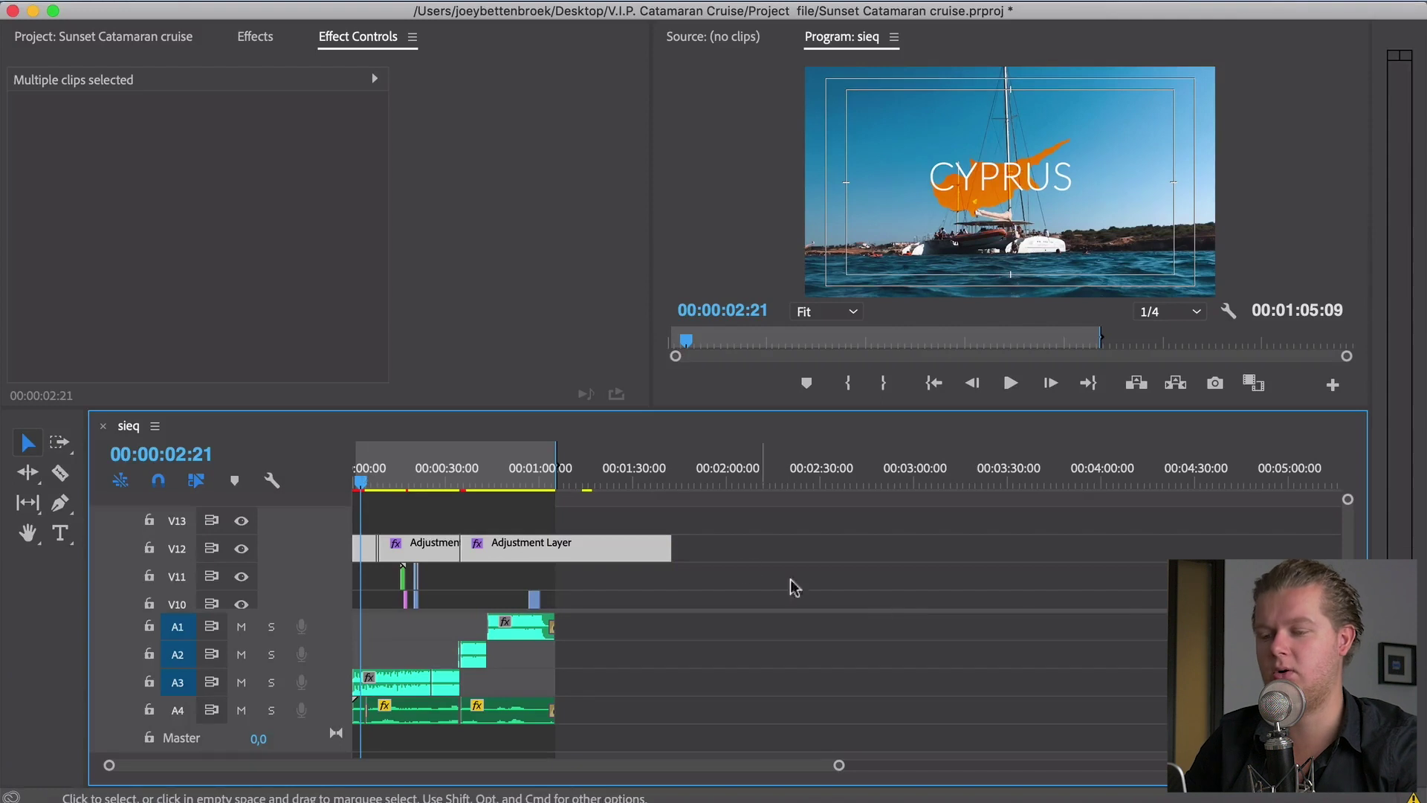
pyautogui.click(840, 598)
pyautogui.click(360, 547)
pyautogui.click(386, 514)
pyautogui.press('\\')
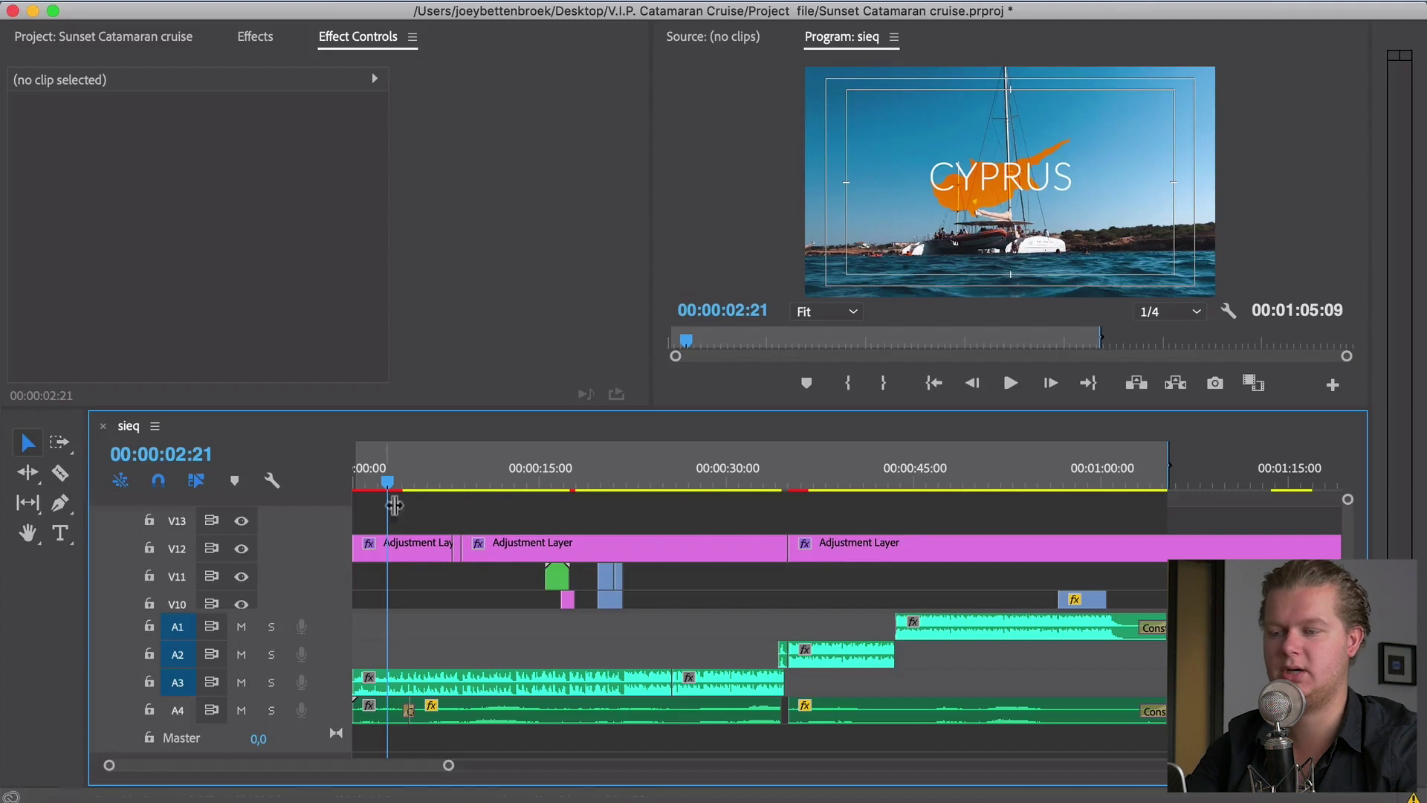
pyautogui.moveTo(410, 479); pyautogui.dragTo(634, 477)
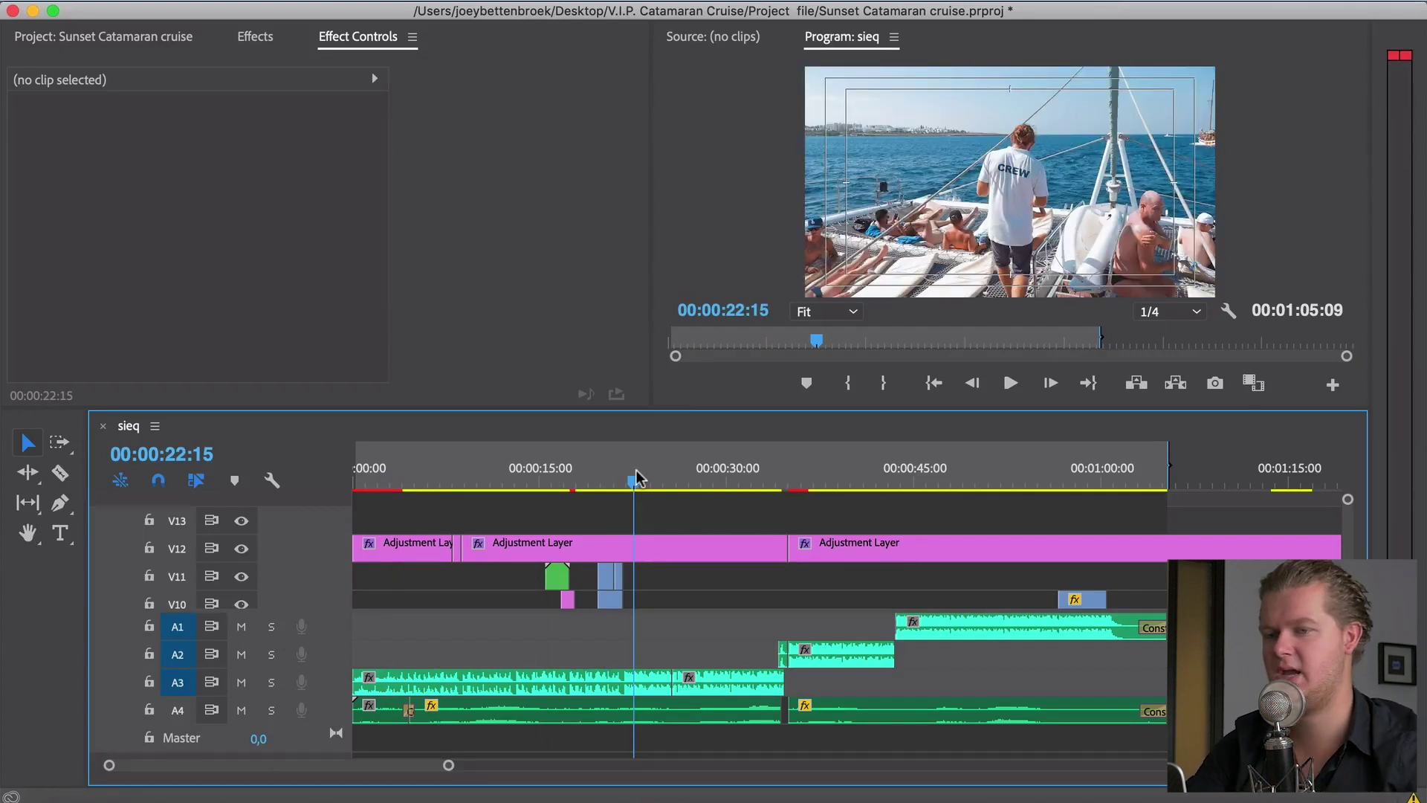
pyautogui.moveTo(635, 478); pyautogui.dragTo(657, 478)
pyautogui.press('-')
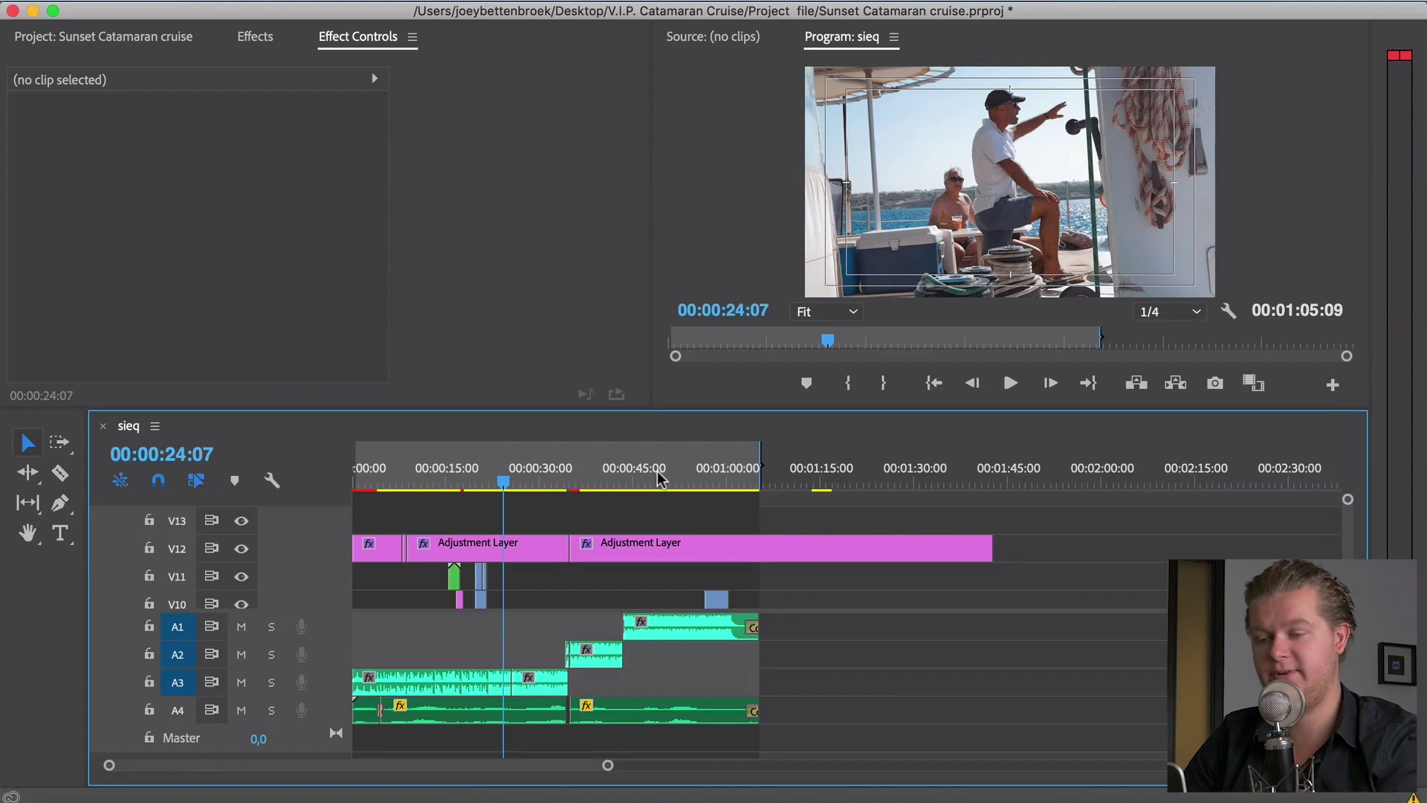